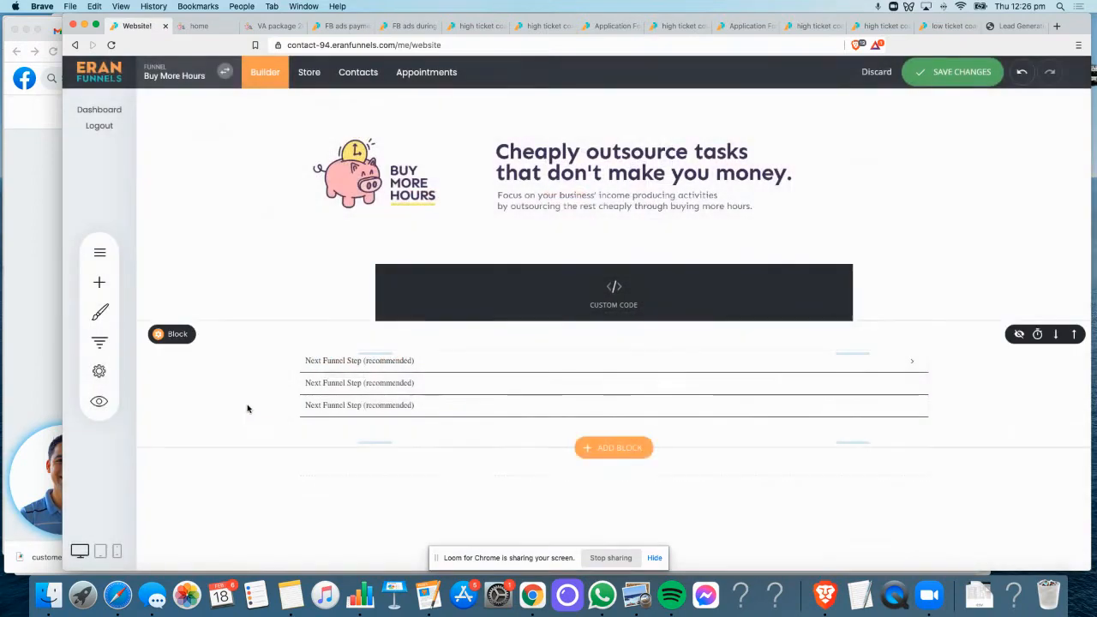
Add a menu widget below the existing three-item vertical menu
scroll(273, 407, down, 4)
click(101, 283)
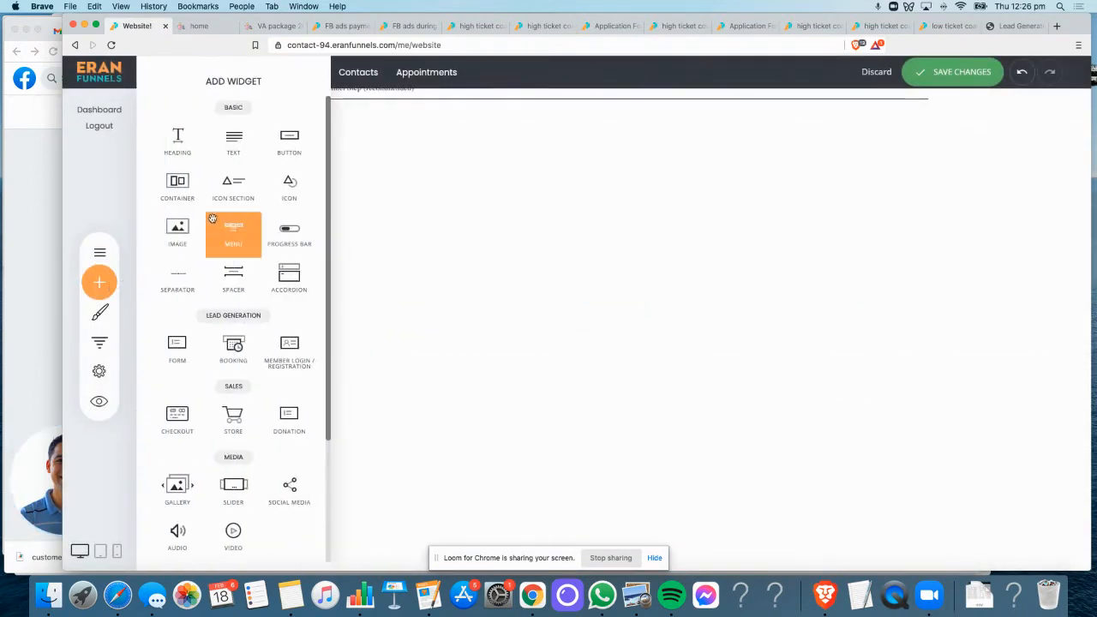
drag(232, 240, 531, 283)
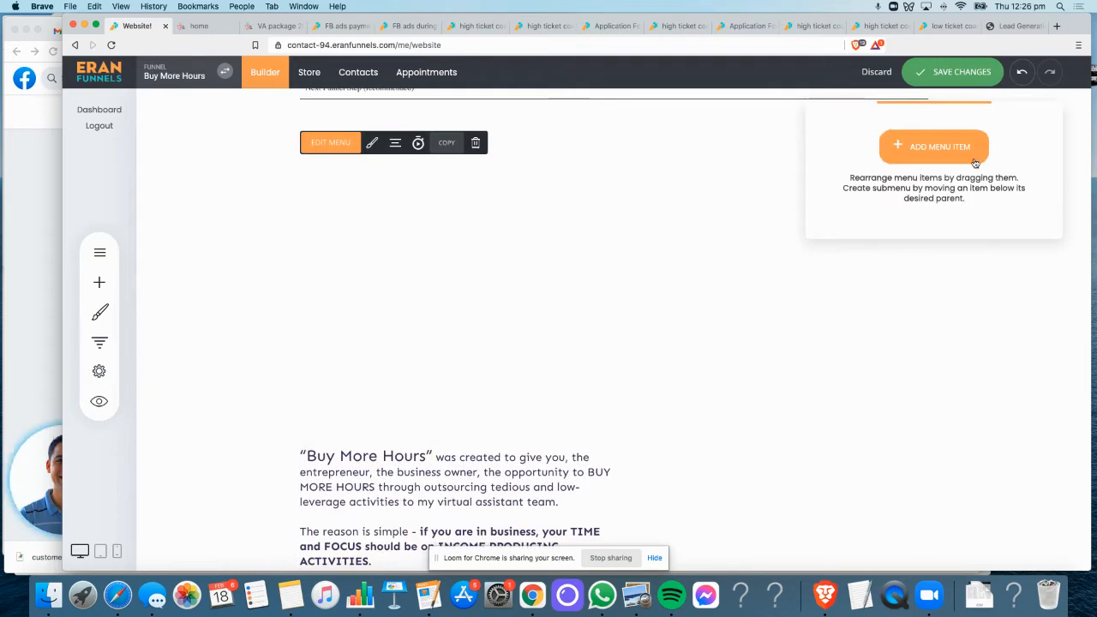
Add six items to the new menu, each linked to Next Funnel Step (recommended)
click(944, 154)
click(728, 416)
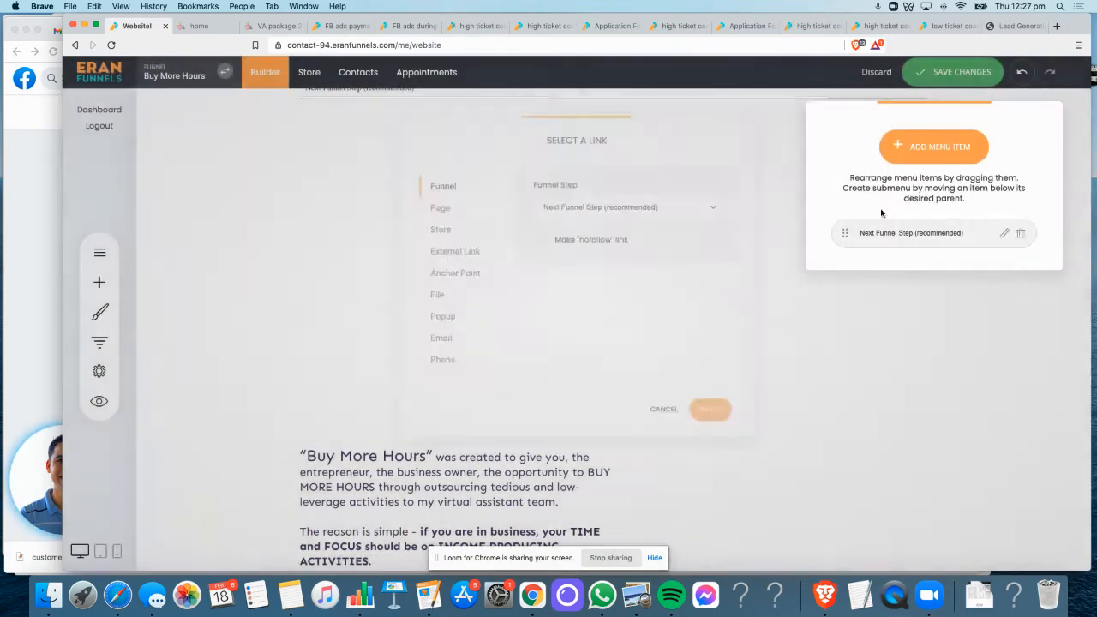
click(916, 157)
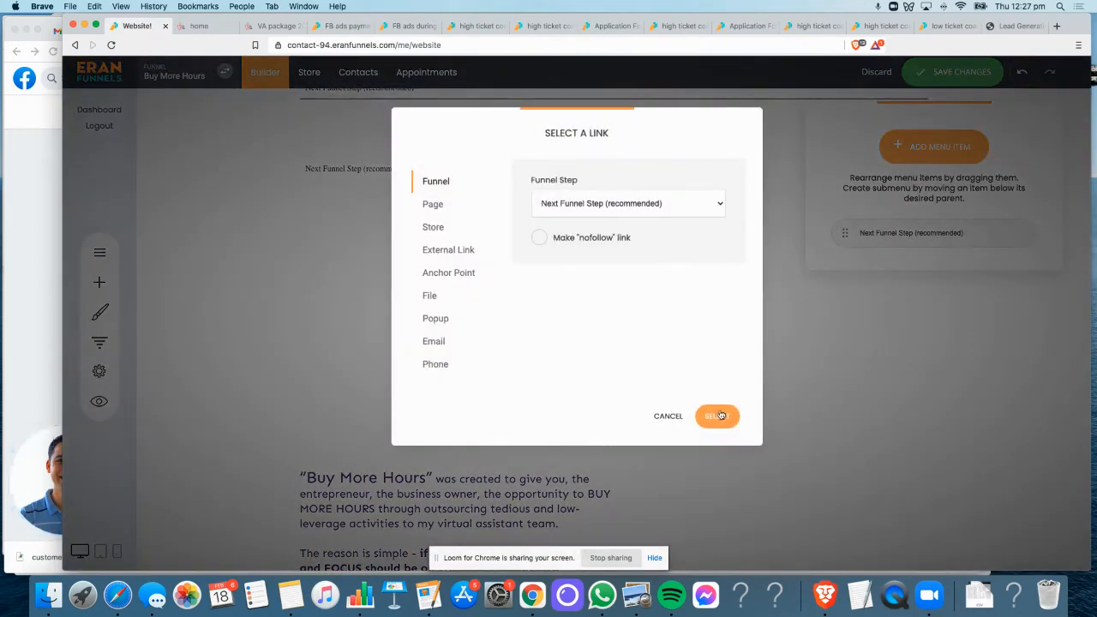
click(713, 417)
click(898, 150)
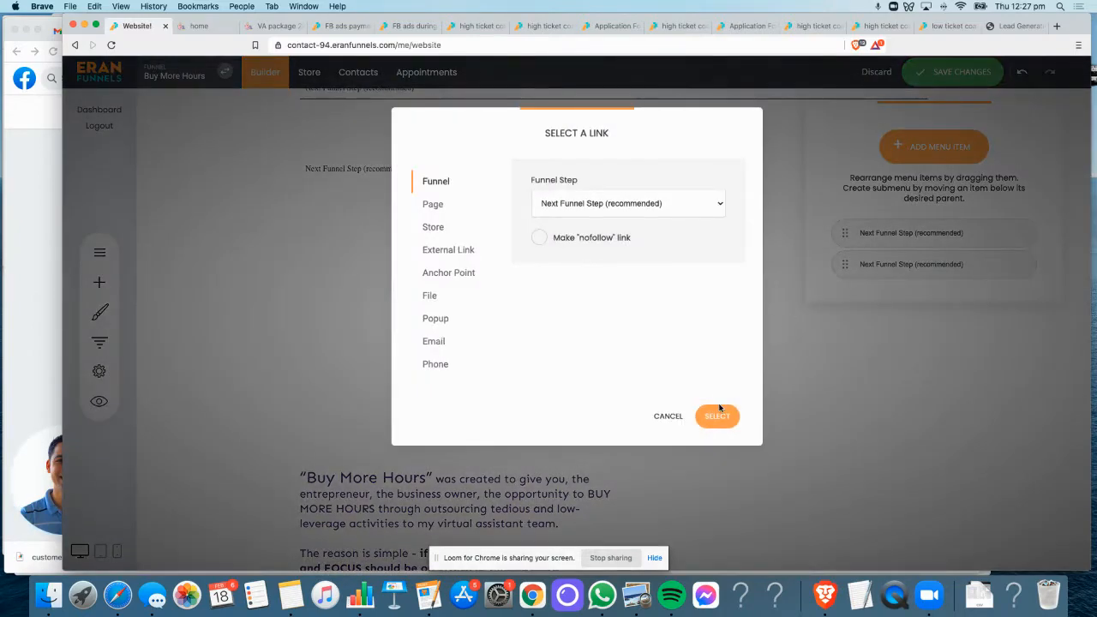
click(718, 414)
click(924, 144)
click(715, 414)
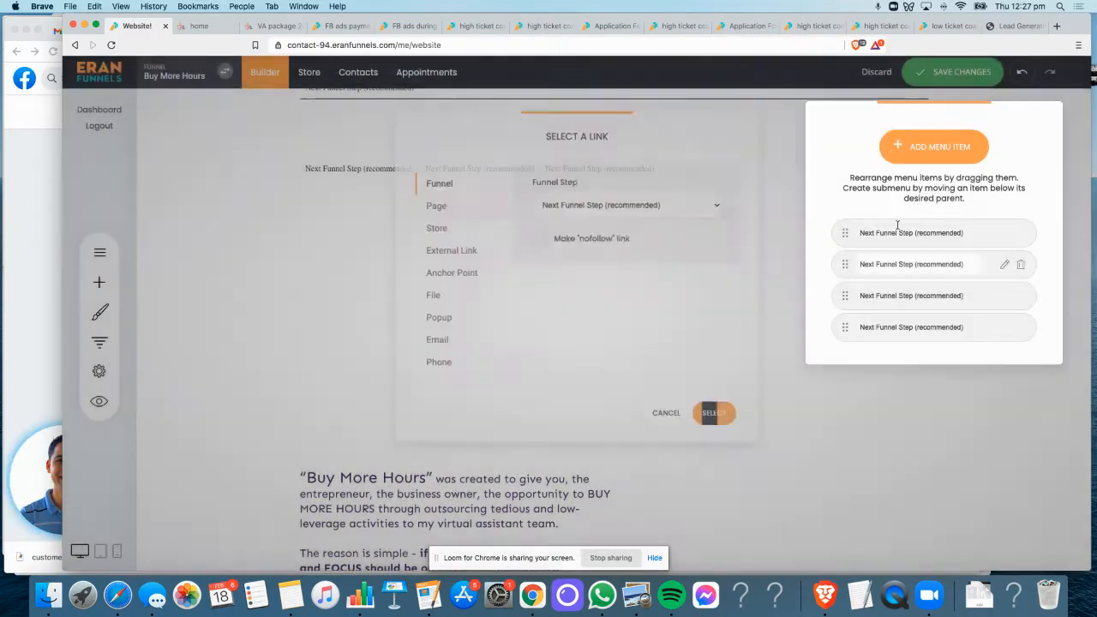
click(933, 148)
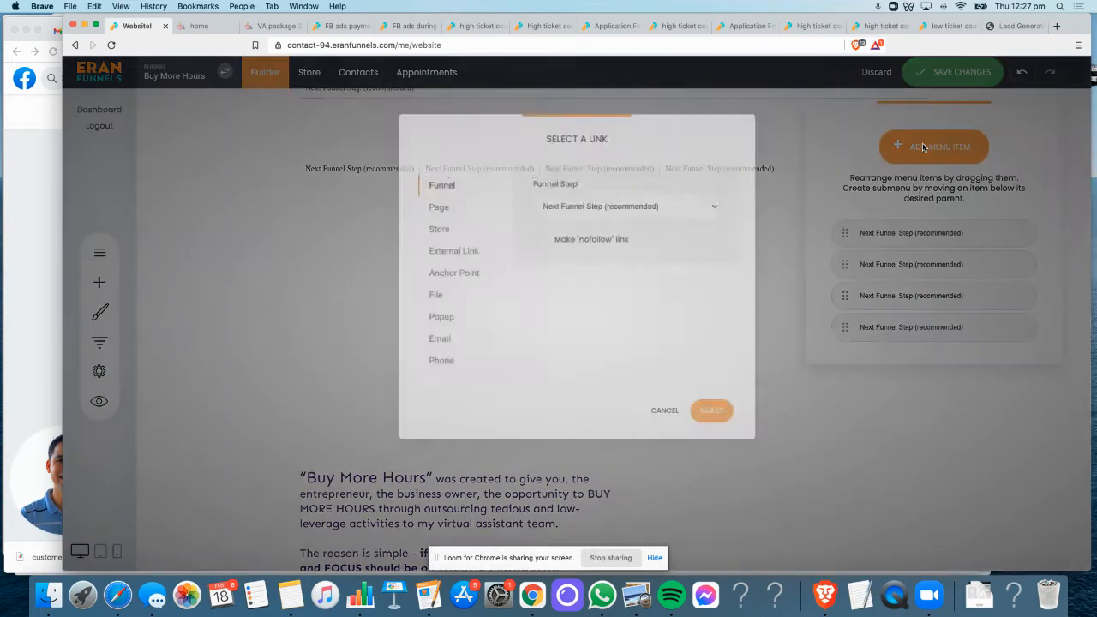
click(716, 415)
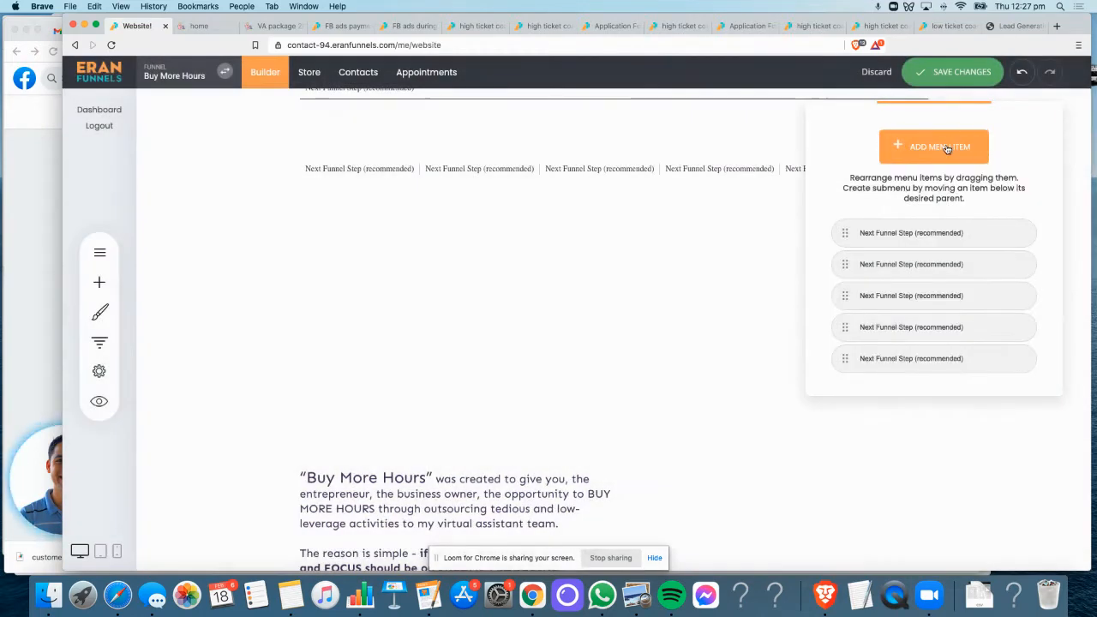
click(914, 162)
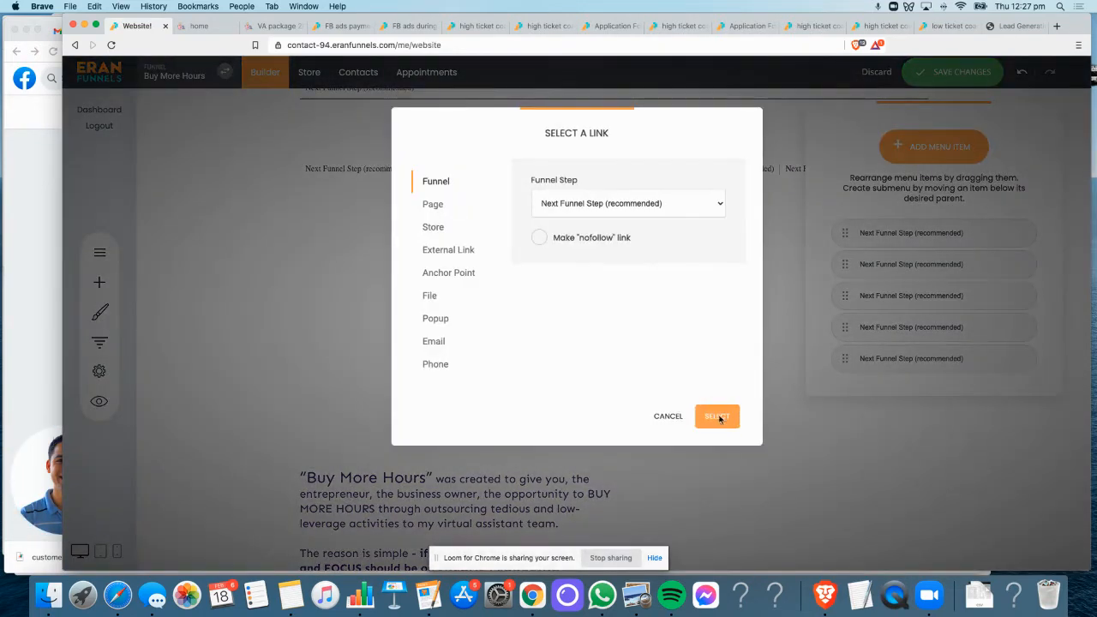
click(716, 416)
click(693, 235)
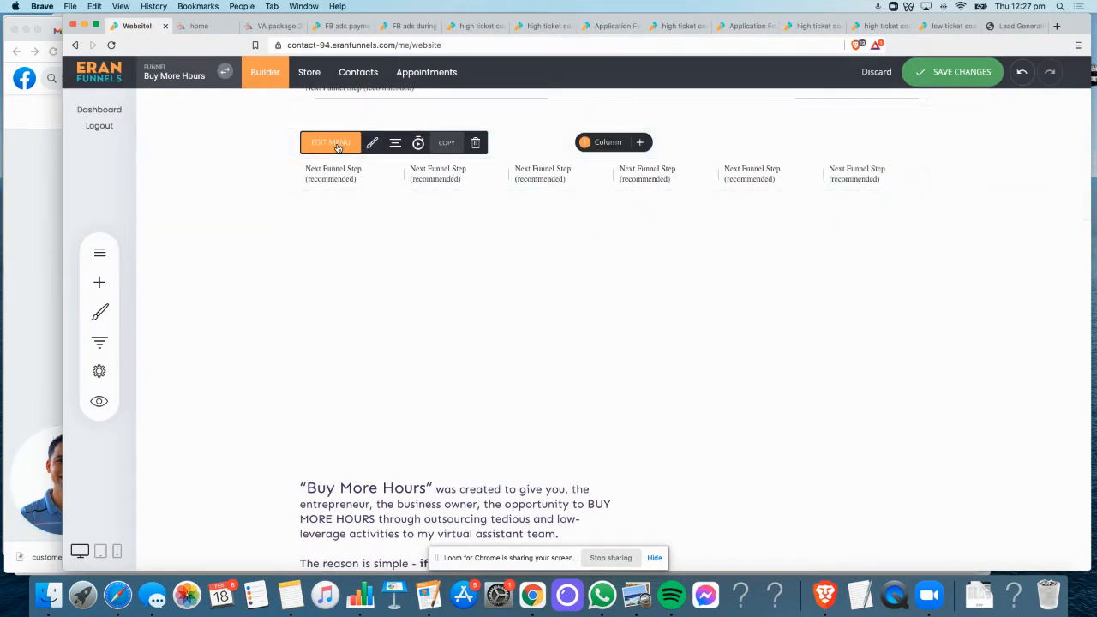
Nest the third, fourth and fifth menu items as a submenu under the second item of the new menu
click(338, 144)
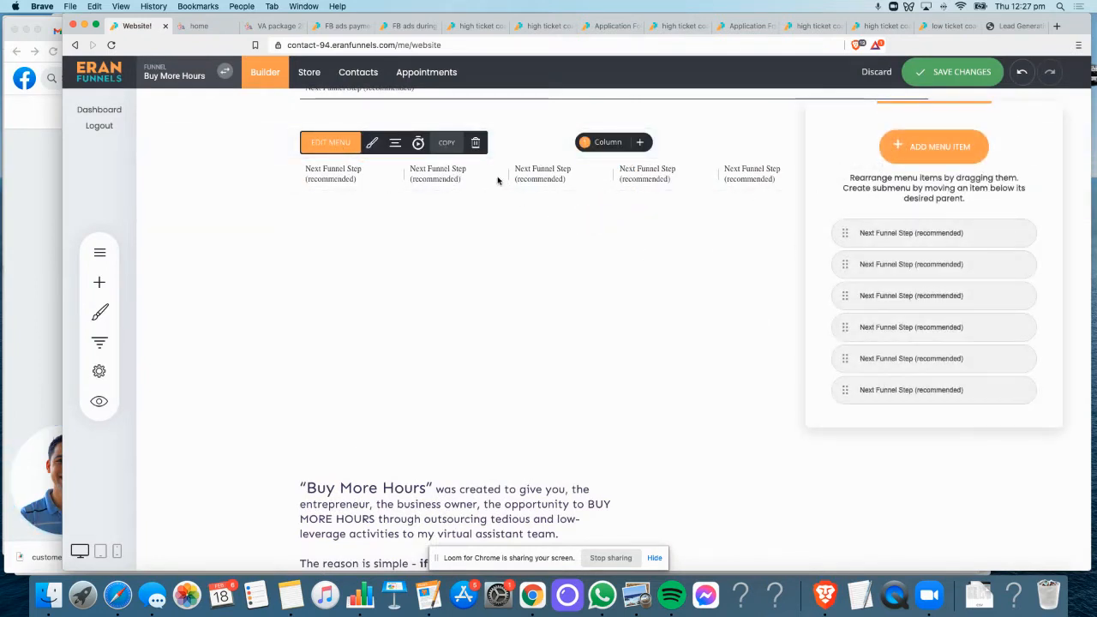
click(386, 181)
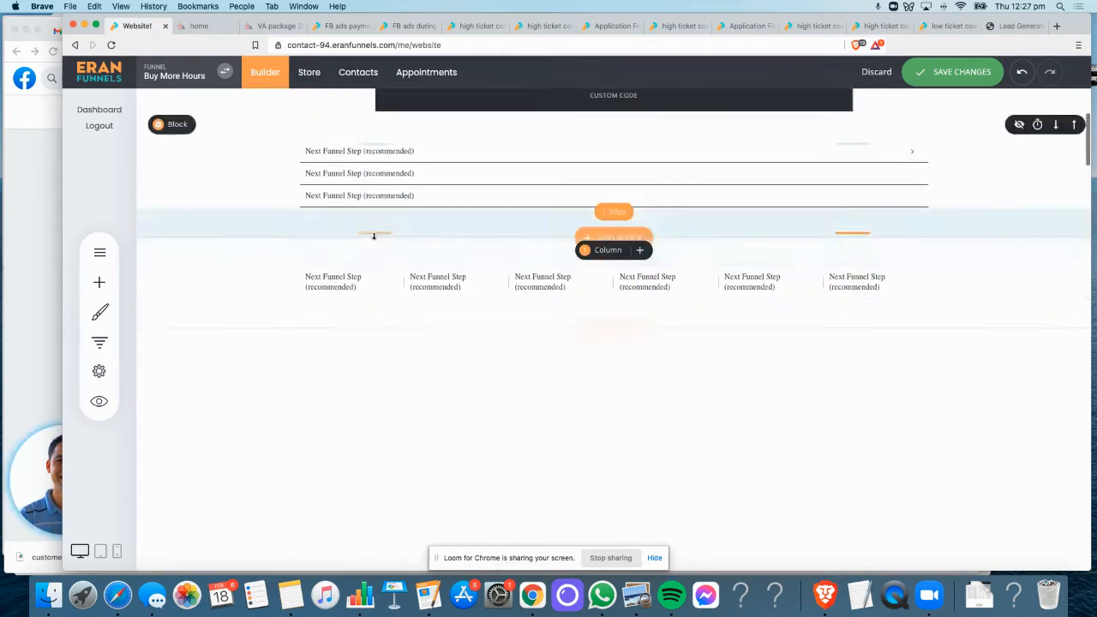
click(348, 275)
click(335, 282)
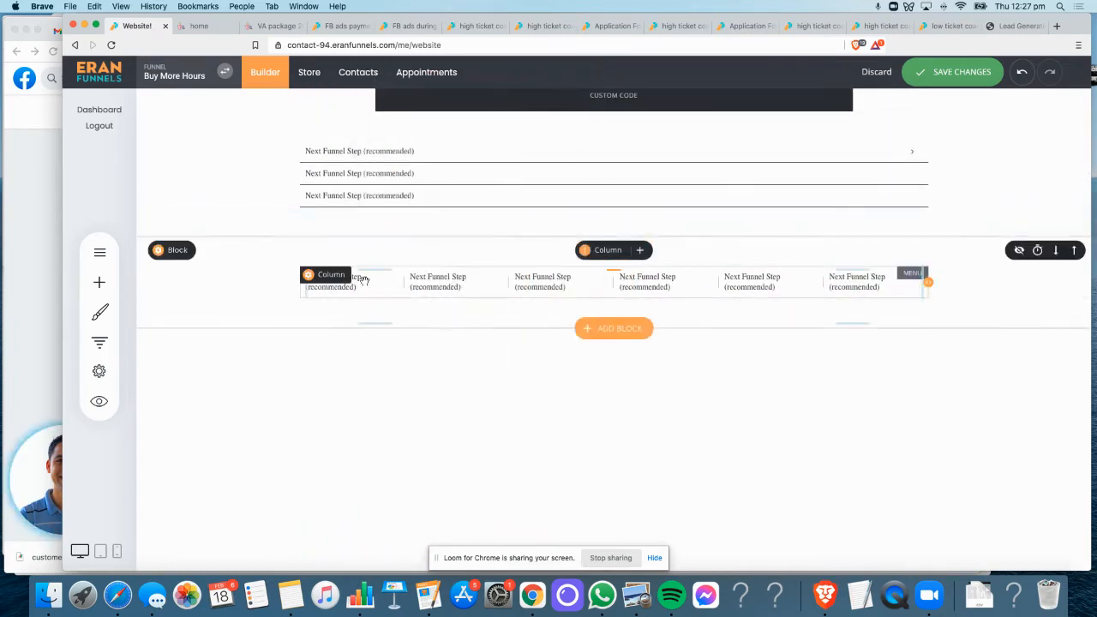
click(341, 253)
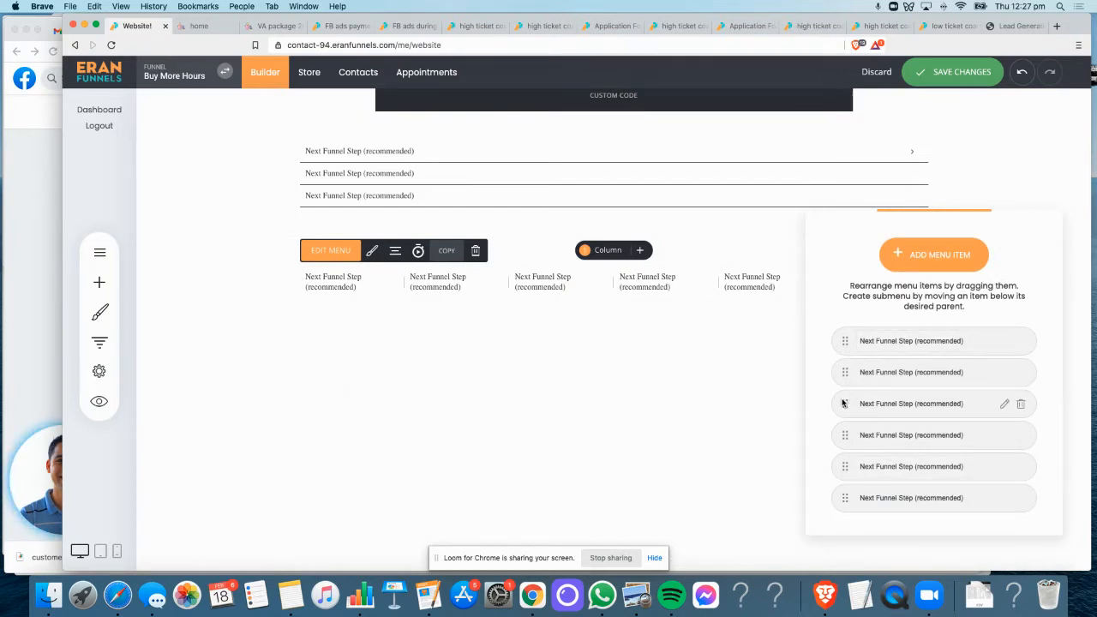
drag(845, 404, 868, 469)
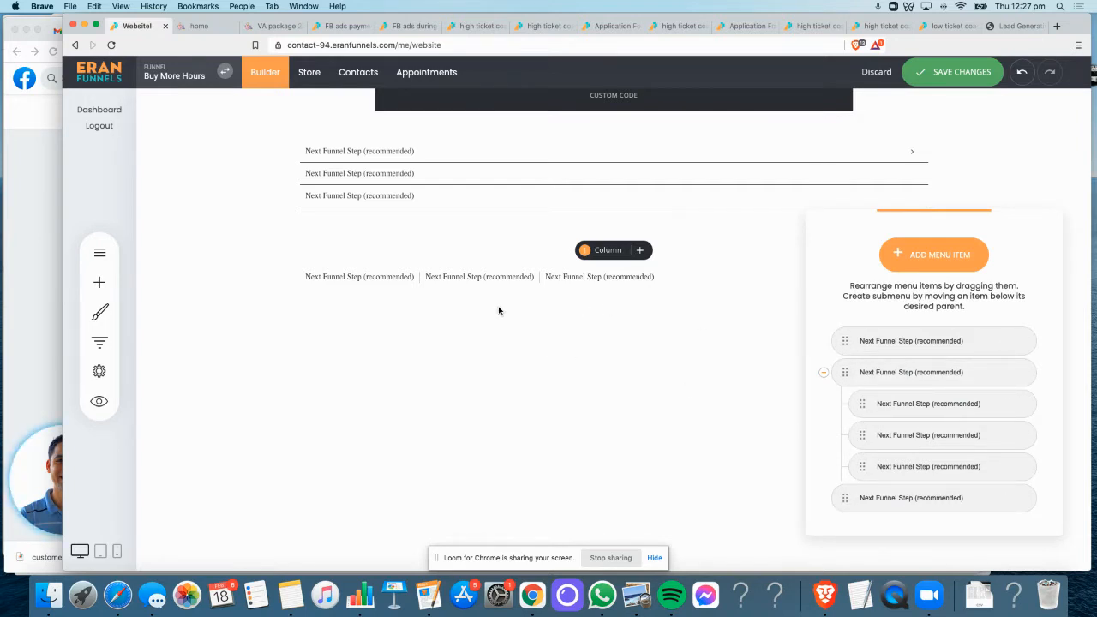
click(759, 350)
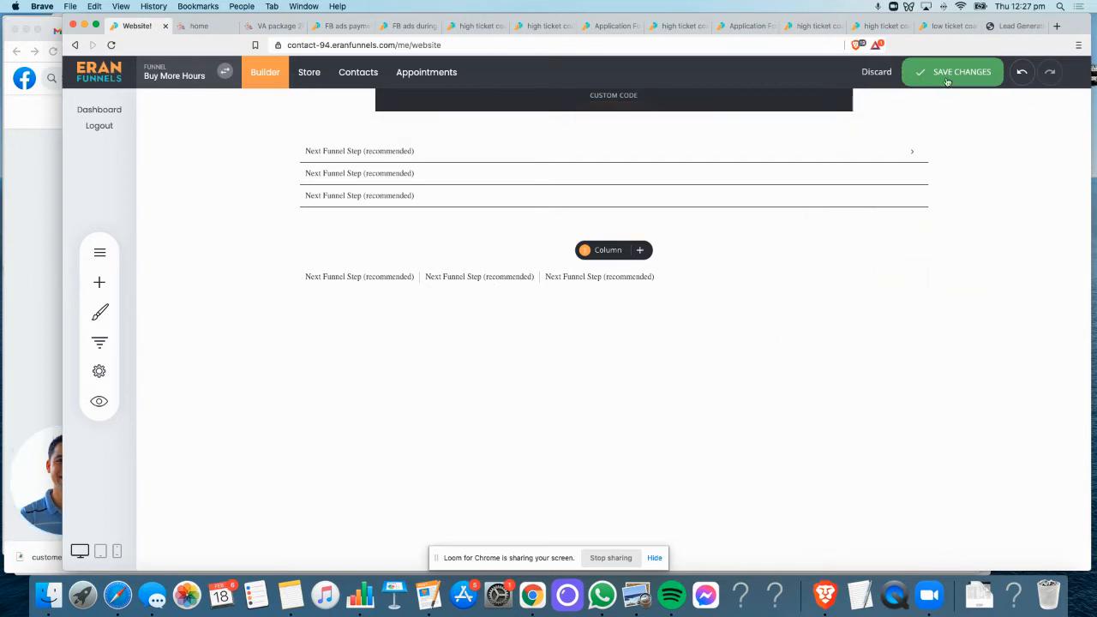
Try the vertical and burger layouts in the new menu's styling and return it to horizontal
click(369, 277)
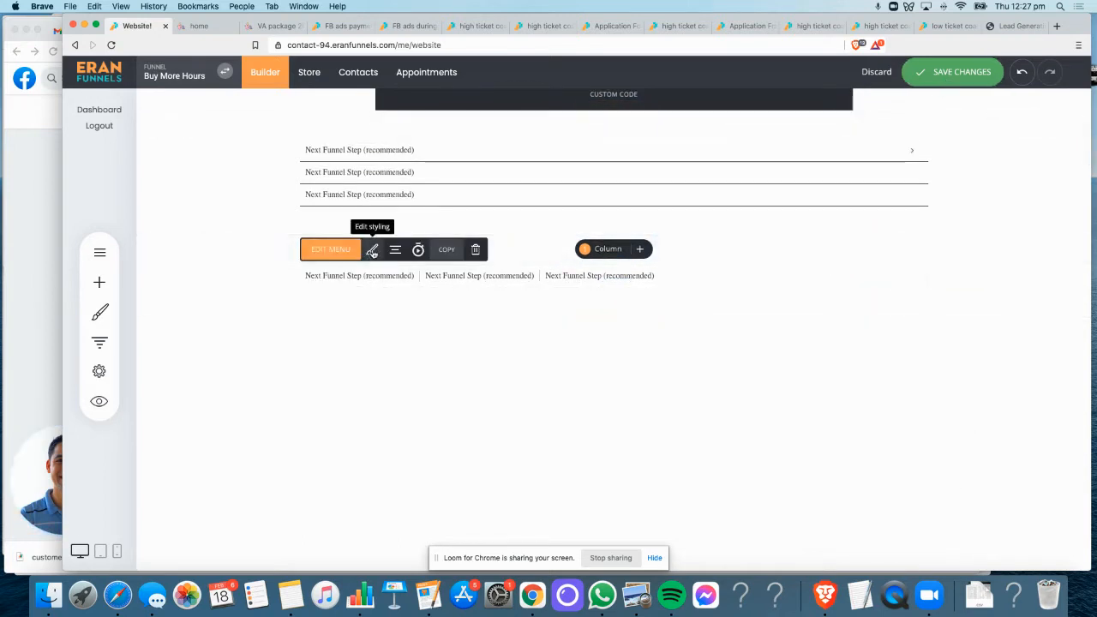
click(372, 250)
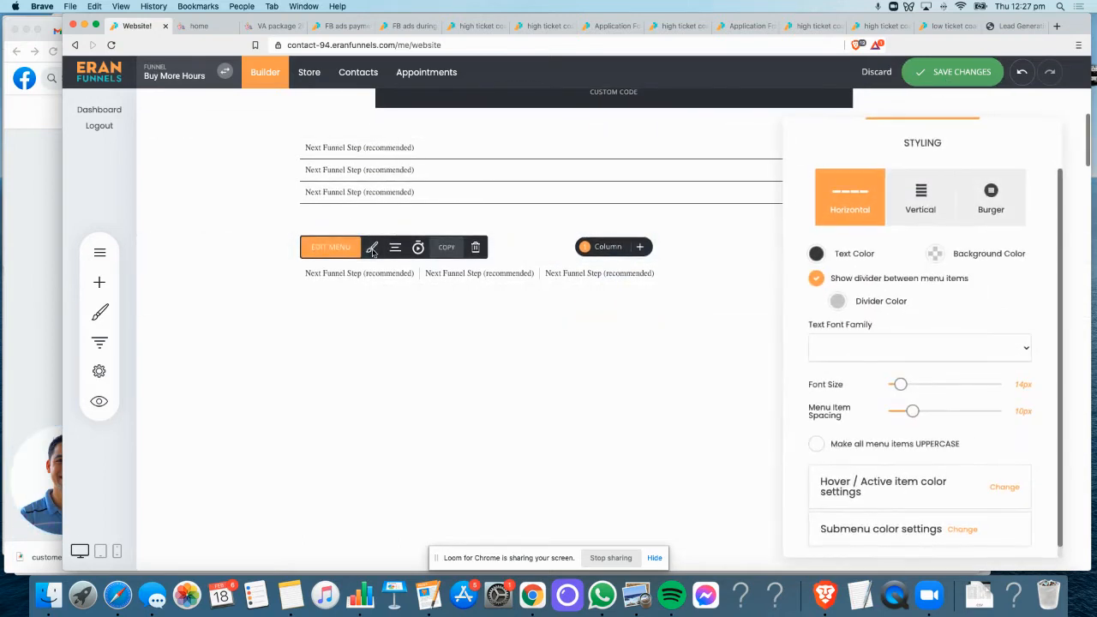
click(925, 208)
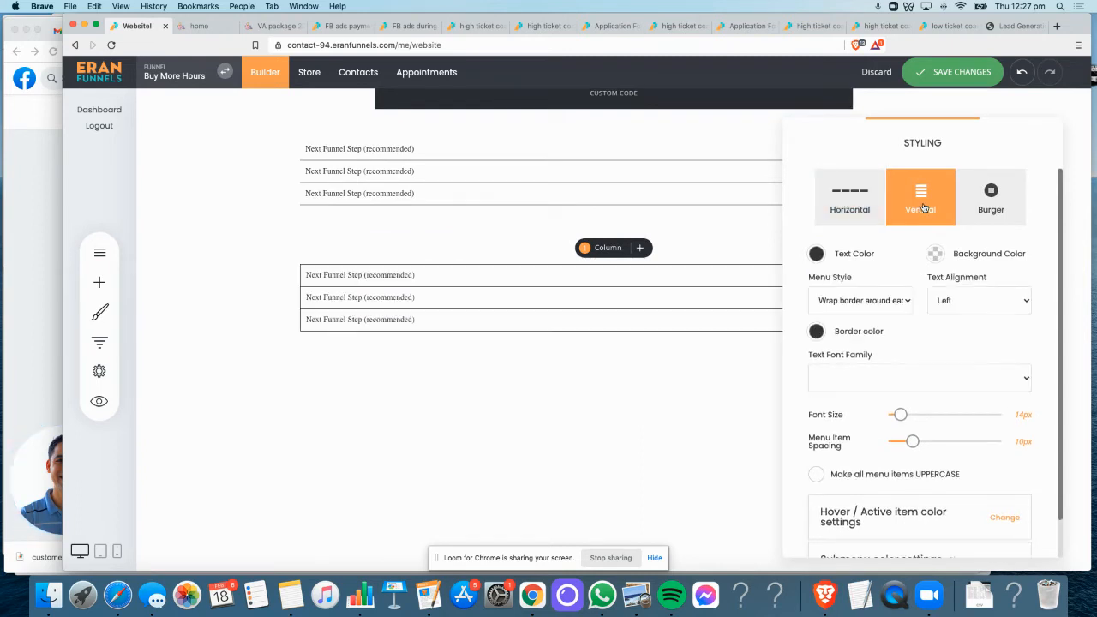
click(841, 208)
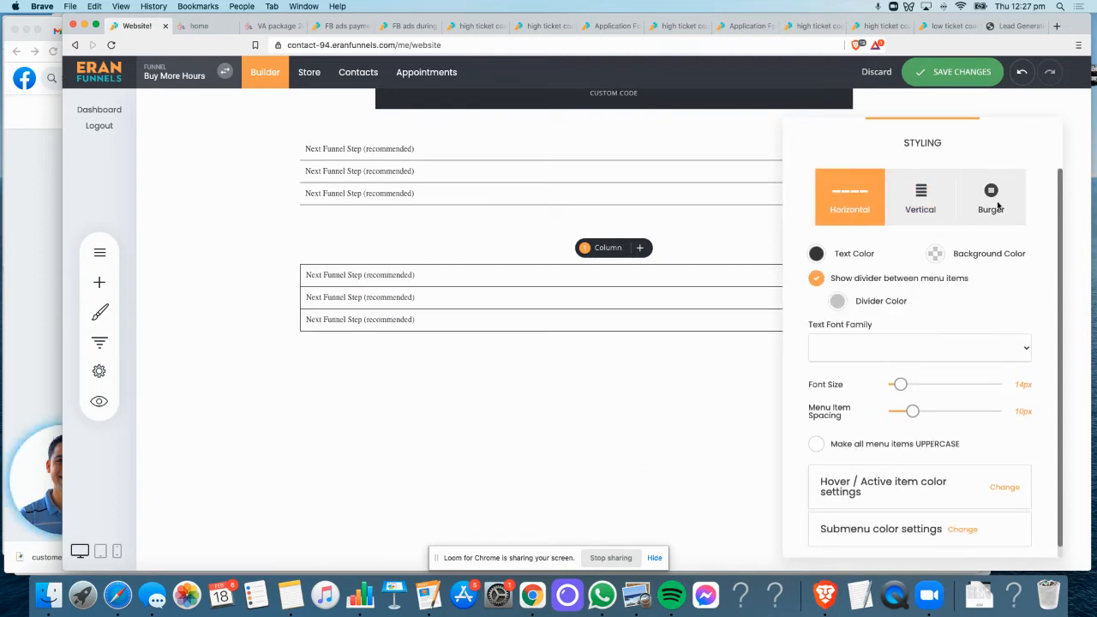
click(995, 204)
click(914, 204)
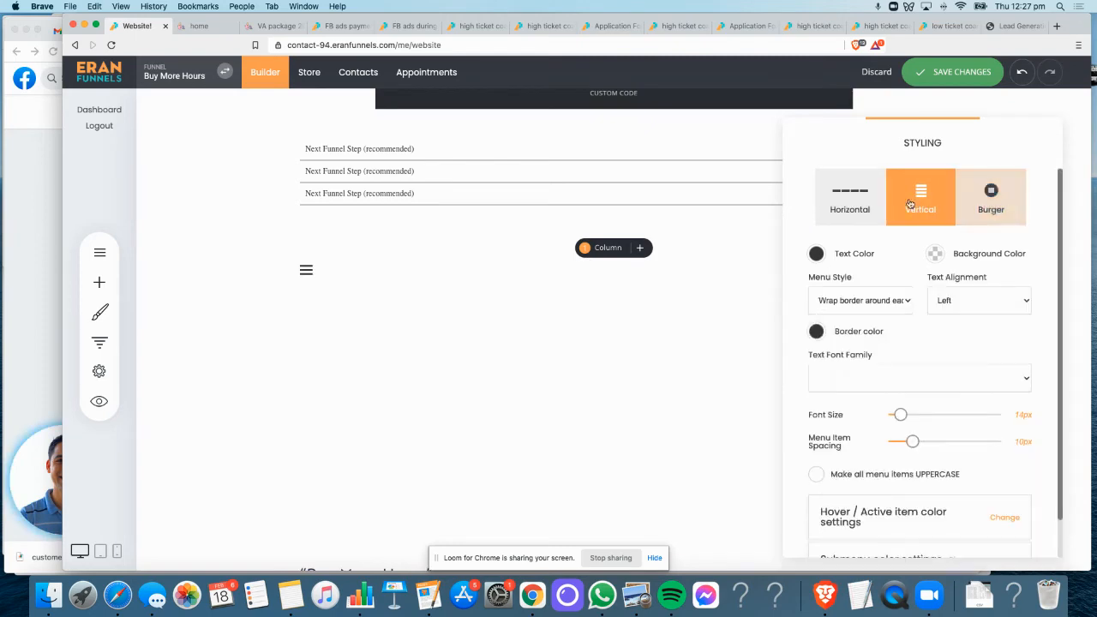
click(861, 204)
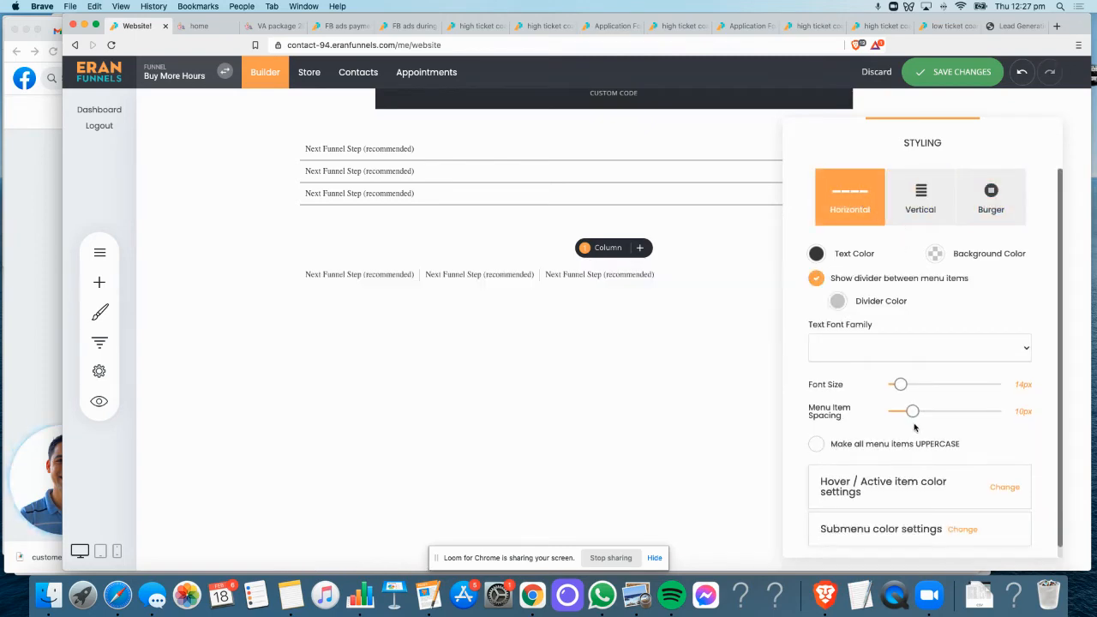
Set the submenu text color to the light pink global color and add a border to the submenu
scroll(914, 427, down, 1)
click(961, 519)
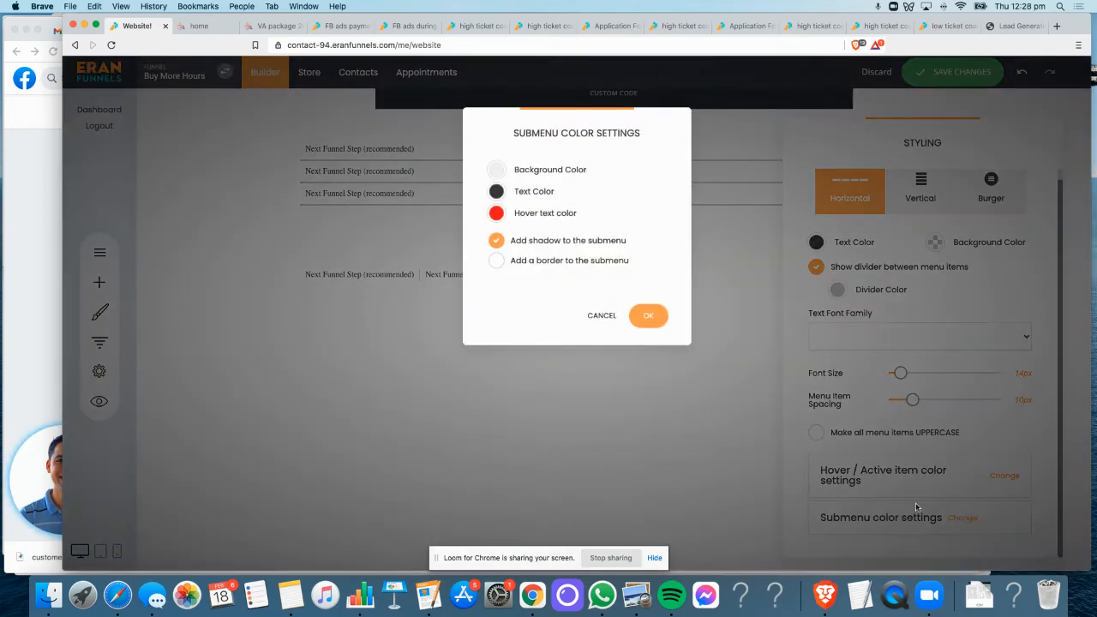
click(496, 192)
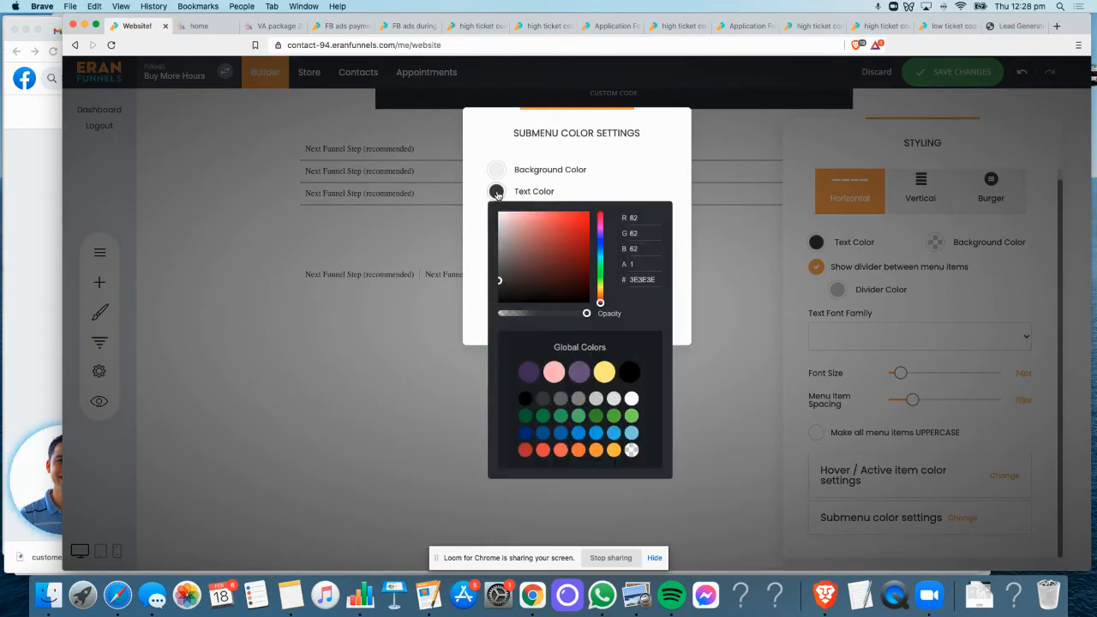
click(525, 450)
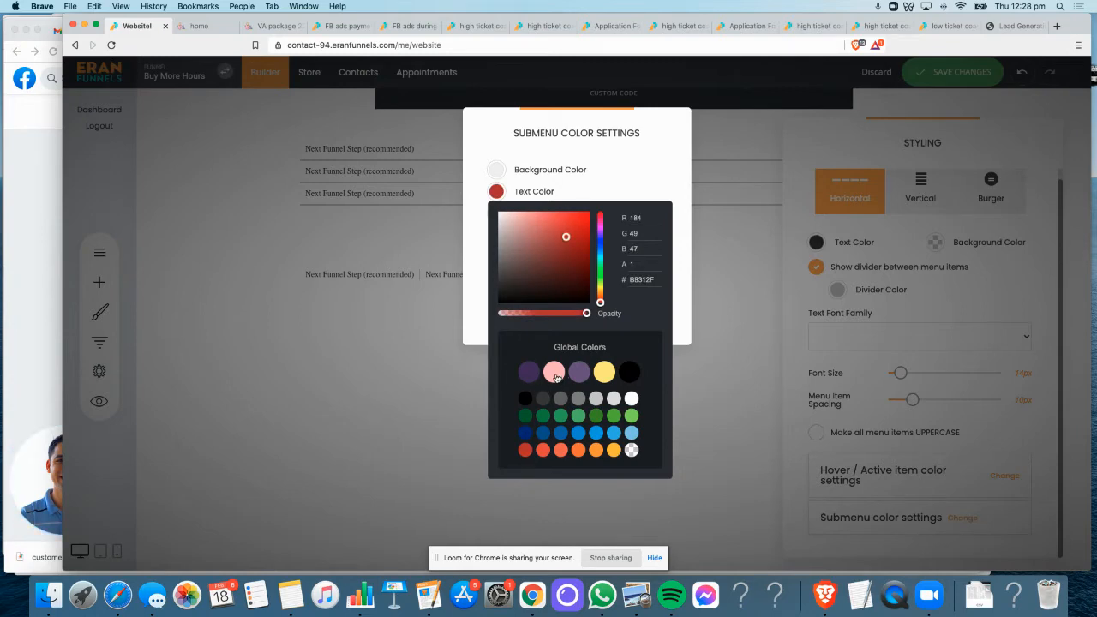
click(555, 372)
click(589, 196)
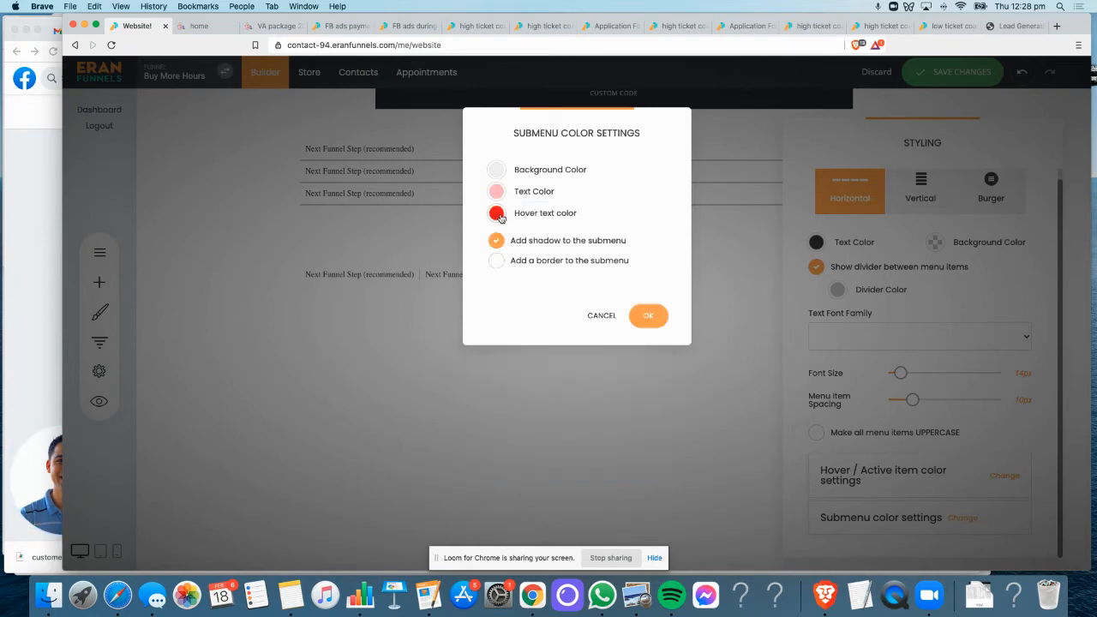
click(496, 263)
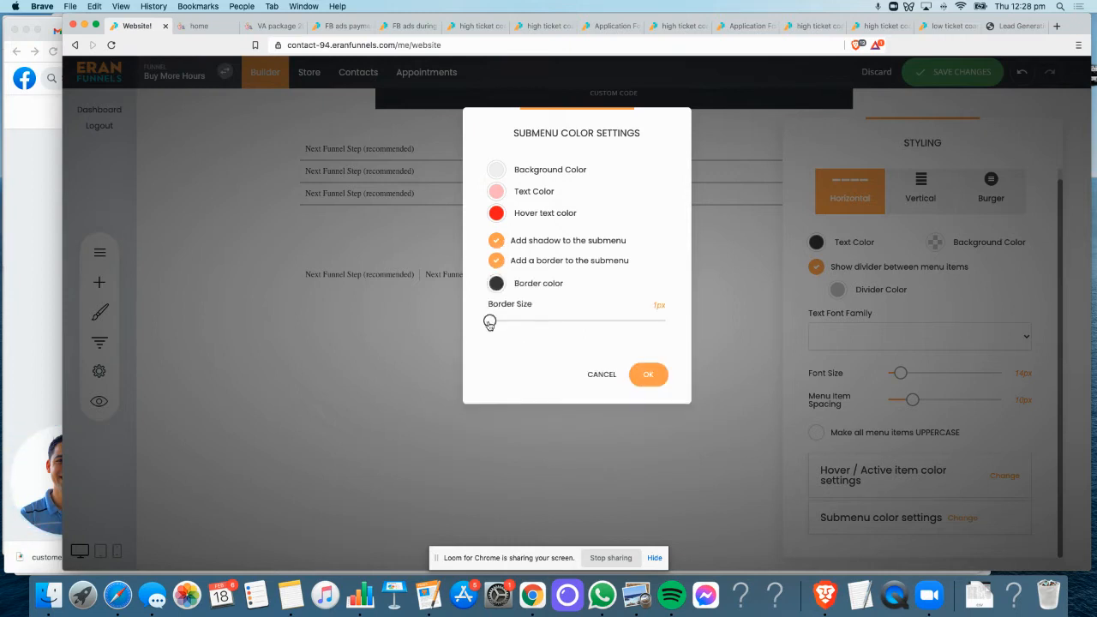
click(649, 377)
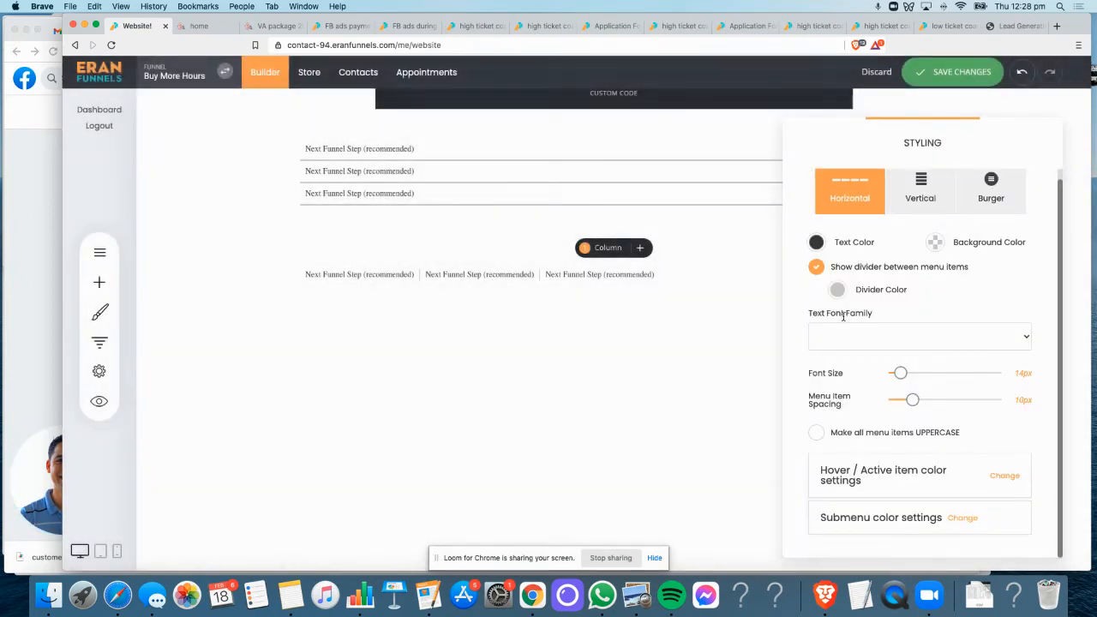
Review the submenu color settings and close the menu styling
click(963, 519)
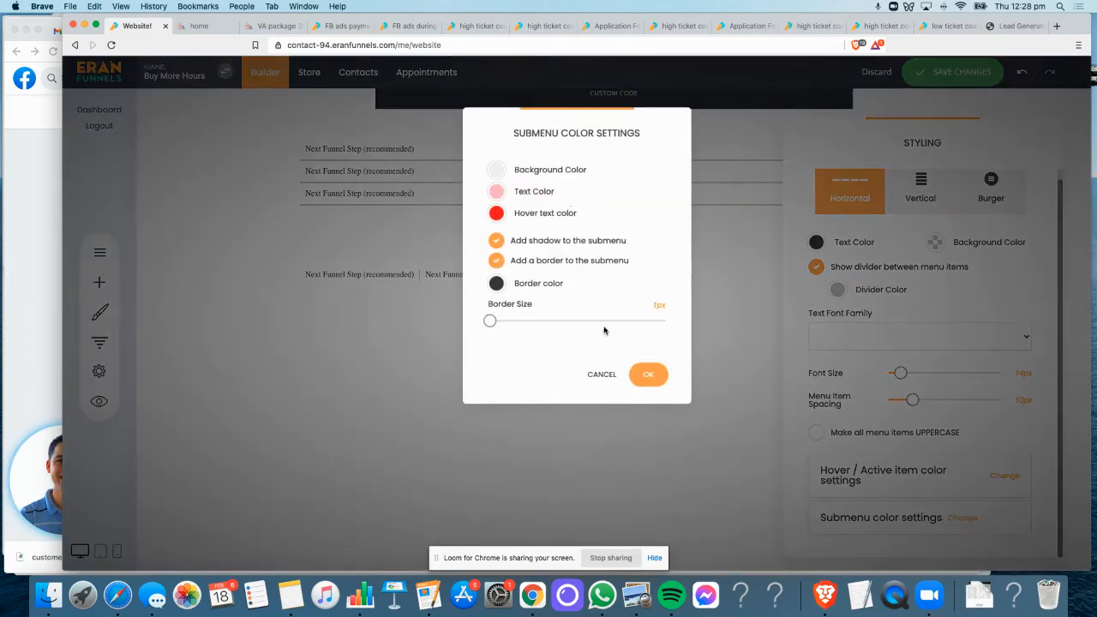
click(641, 378)
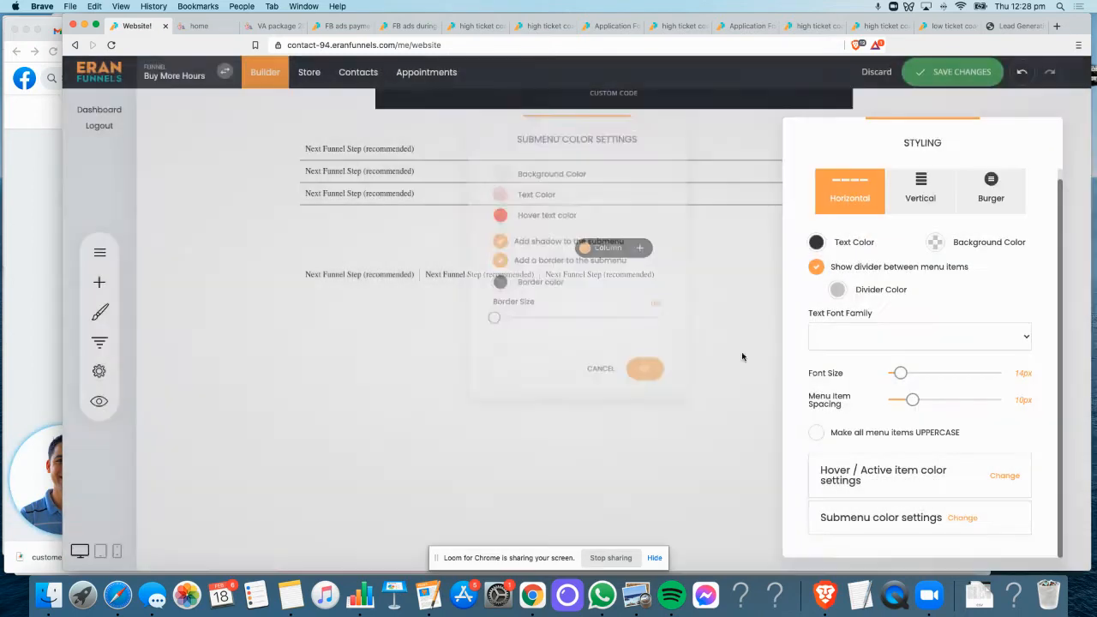
click(549, 334)
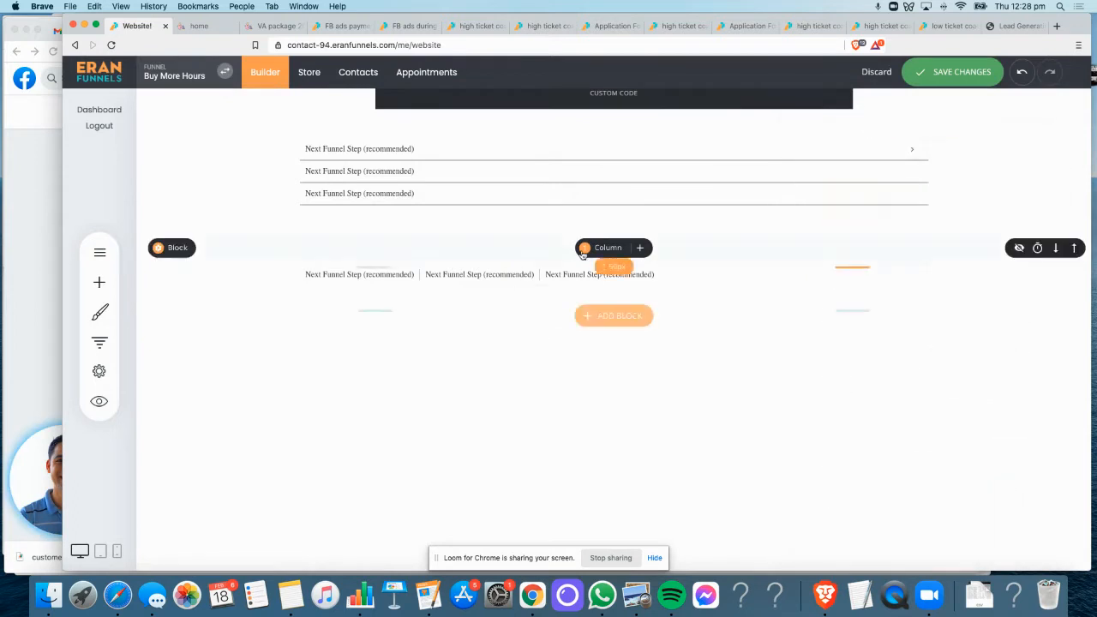
Save the changes, check the second item's submenu in the reloaded home page preview, and return to the builder
click(931, 84)
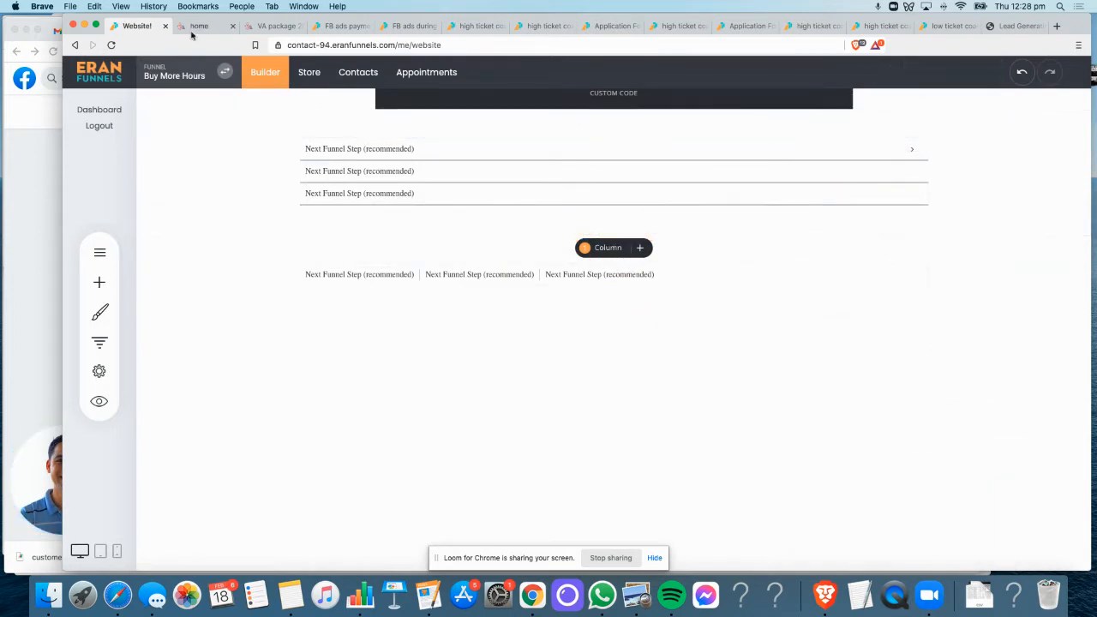
click(199, 26)
click(111, 46)
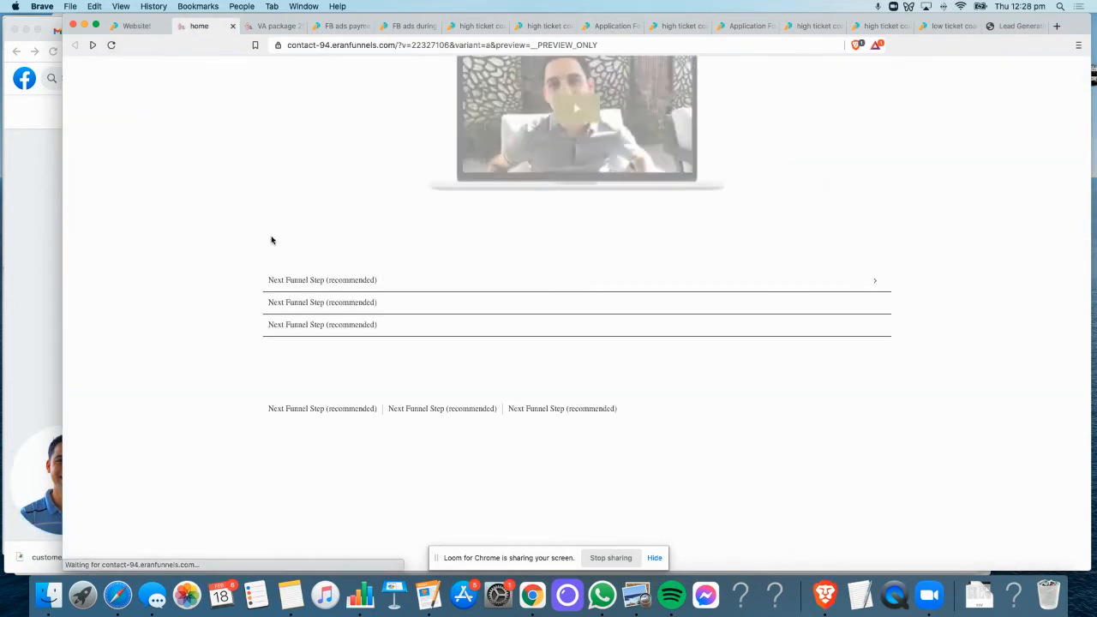
mouse_move(438, 411)
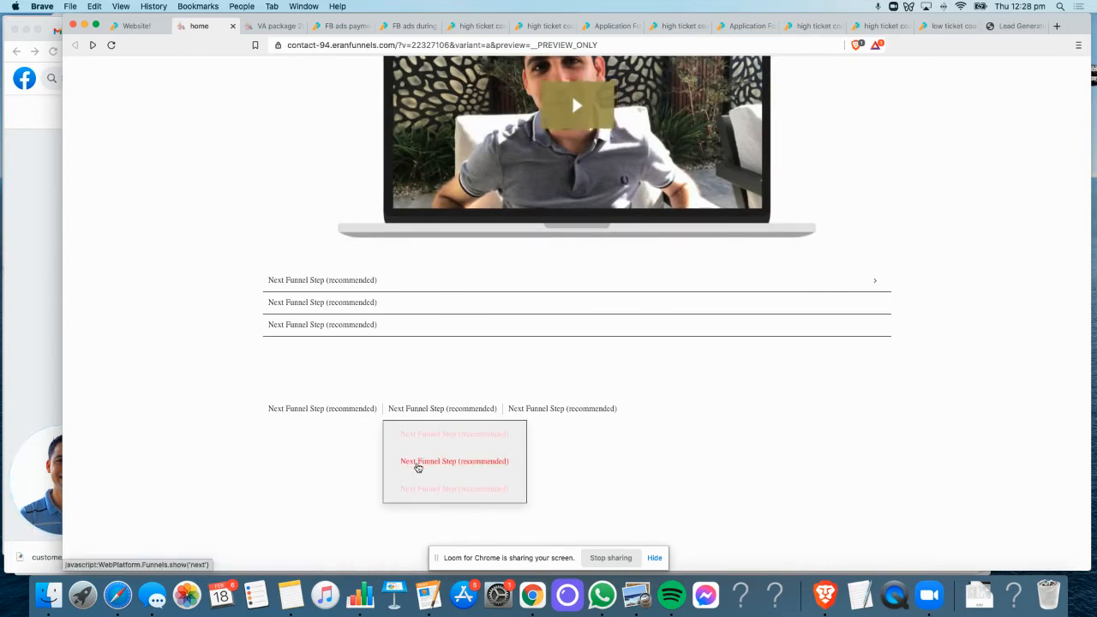
click(134, 32)
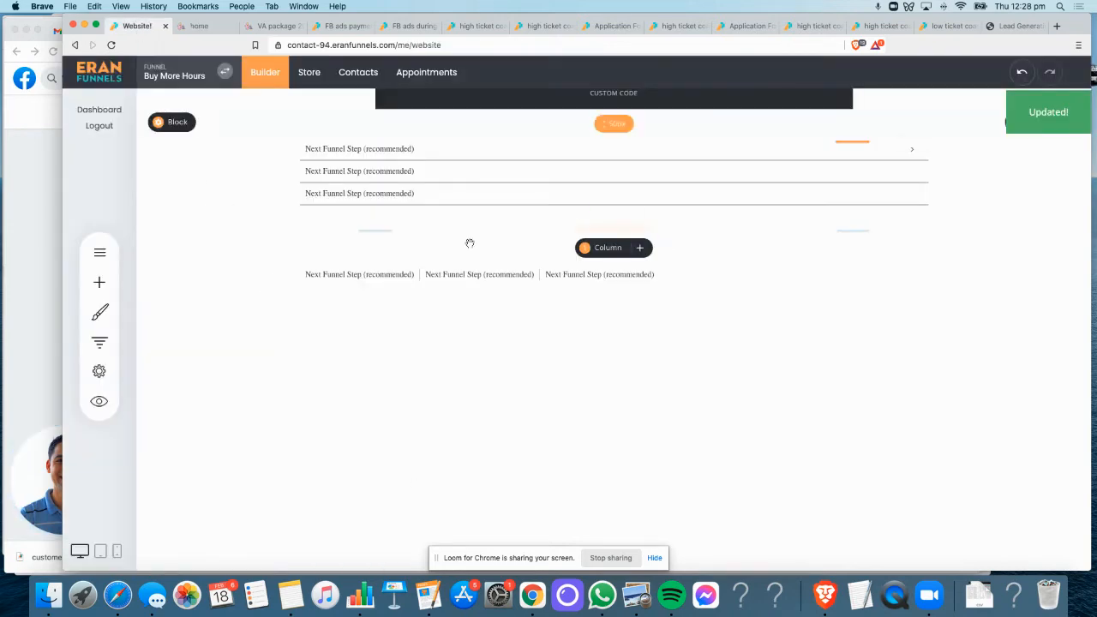
In the lower menu's submenu color settings, turn off the shadow and border and set the text color to the dark purple global color
click(466, 274)
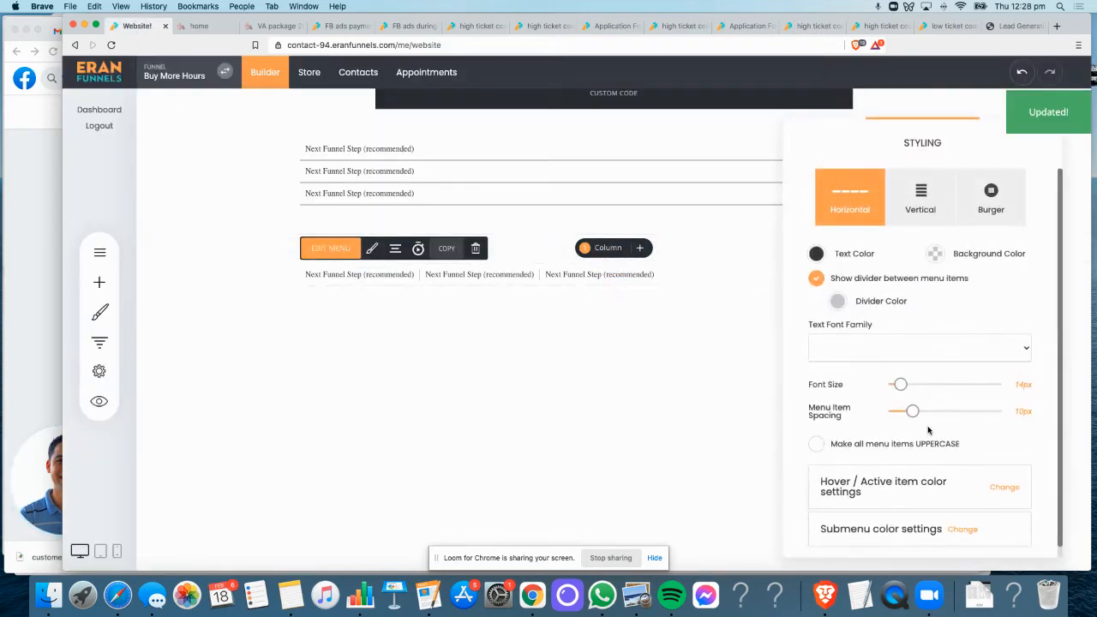
click(962, 529)
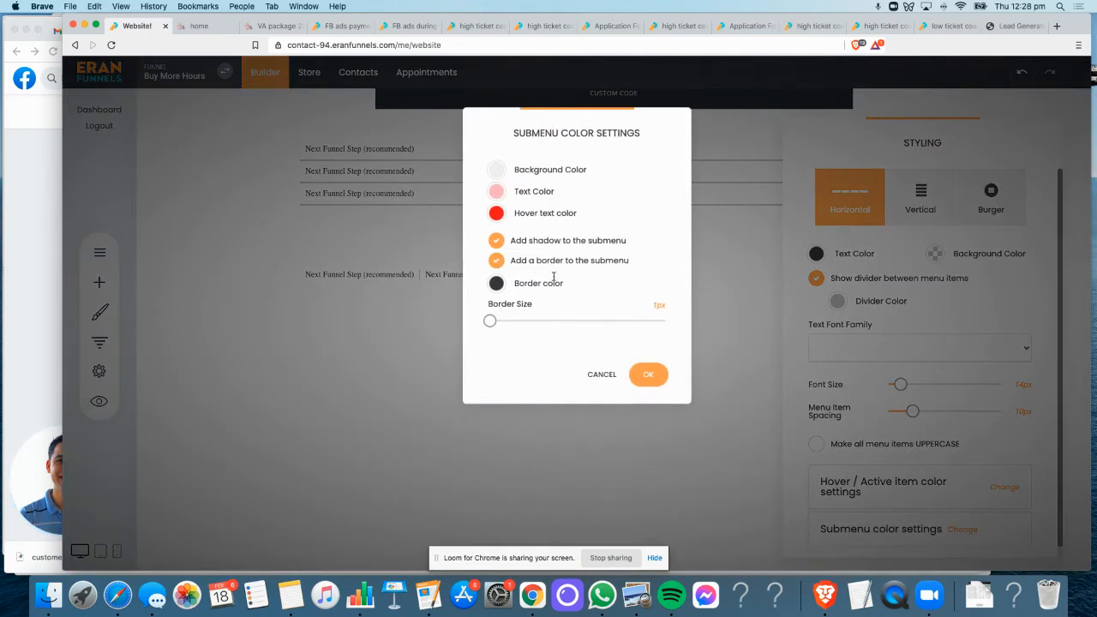
click(496, 261)
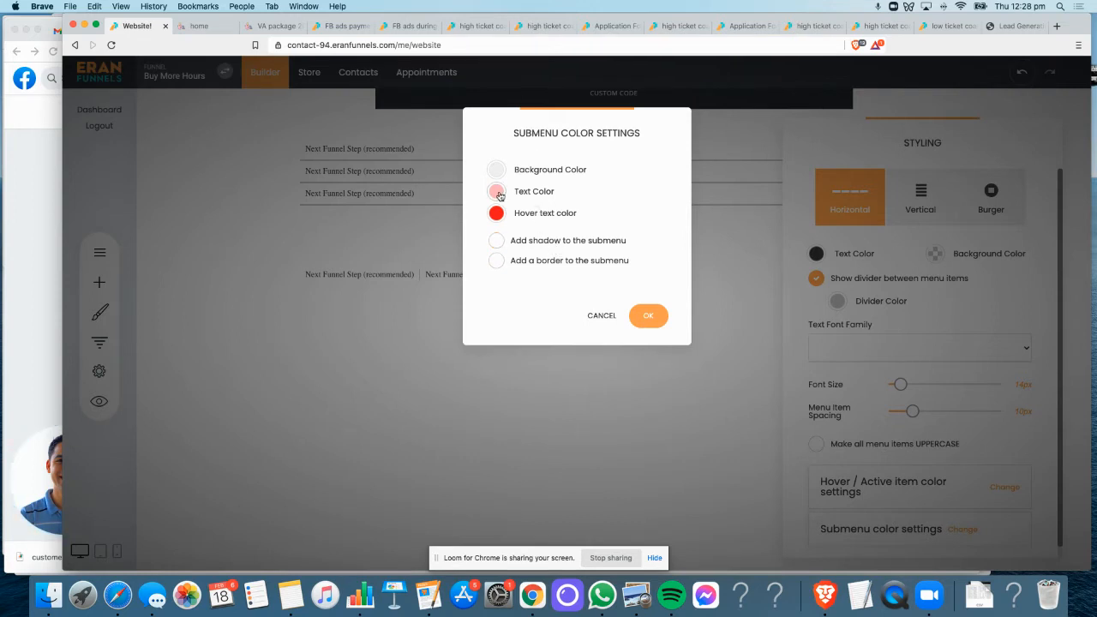
click(497, 191)
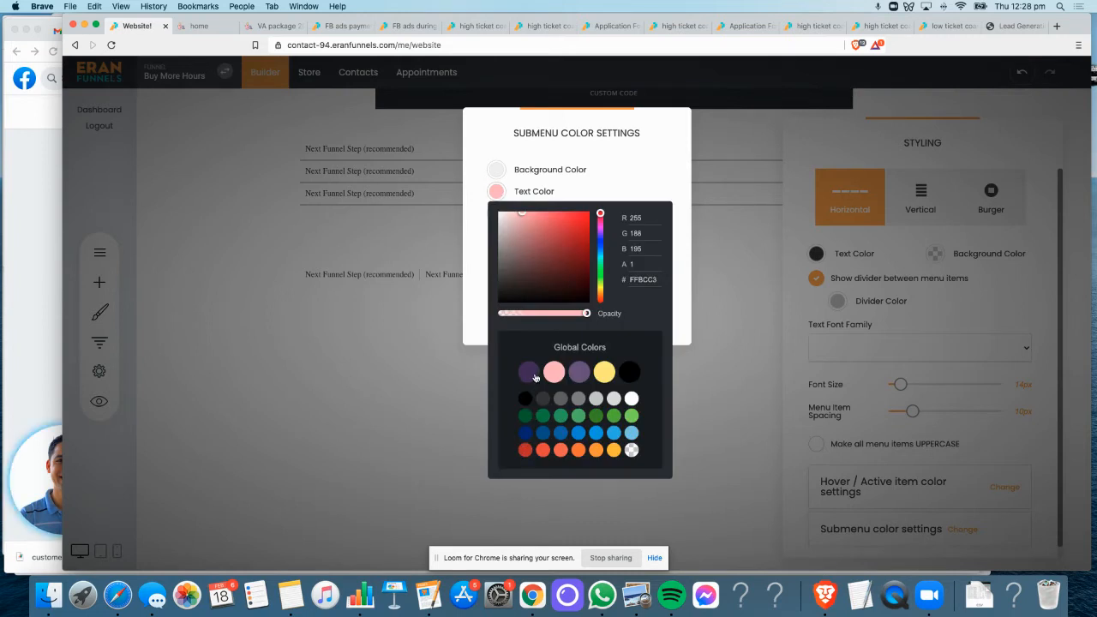
click(530, 373)
click(628, 181)
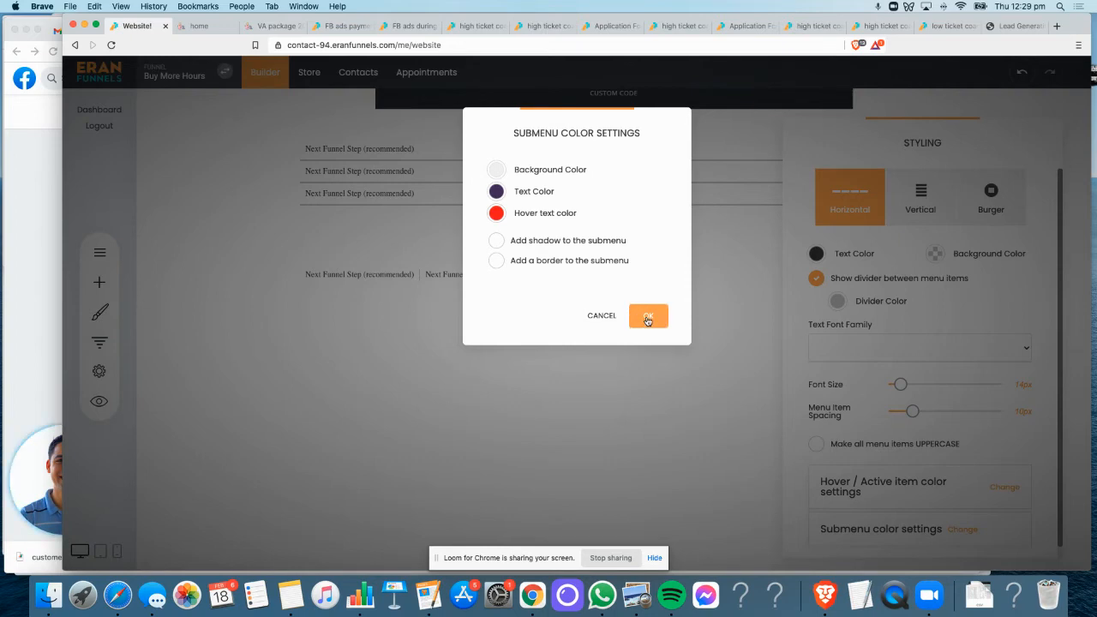
click(645, 324)
Save the changes, check the second item's submenu in the reloaded home page preview, and return to the builder
click(905, 78)
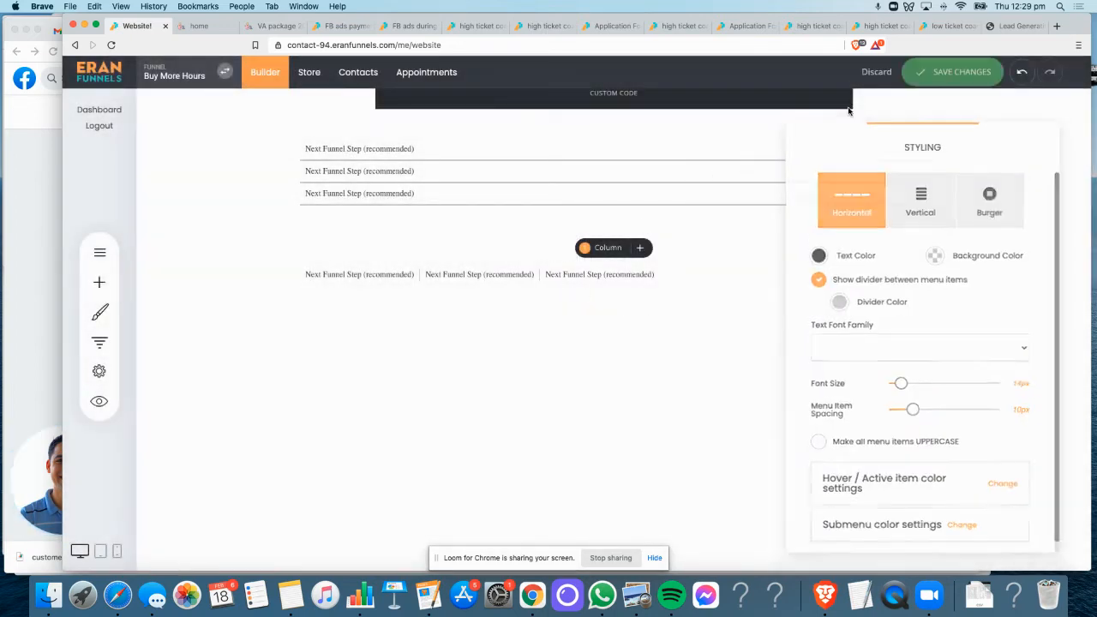
click(917, 73)
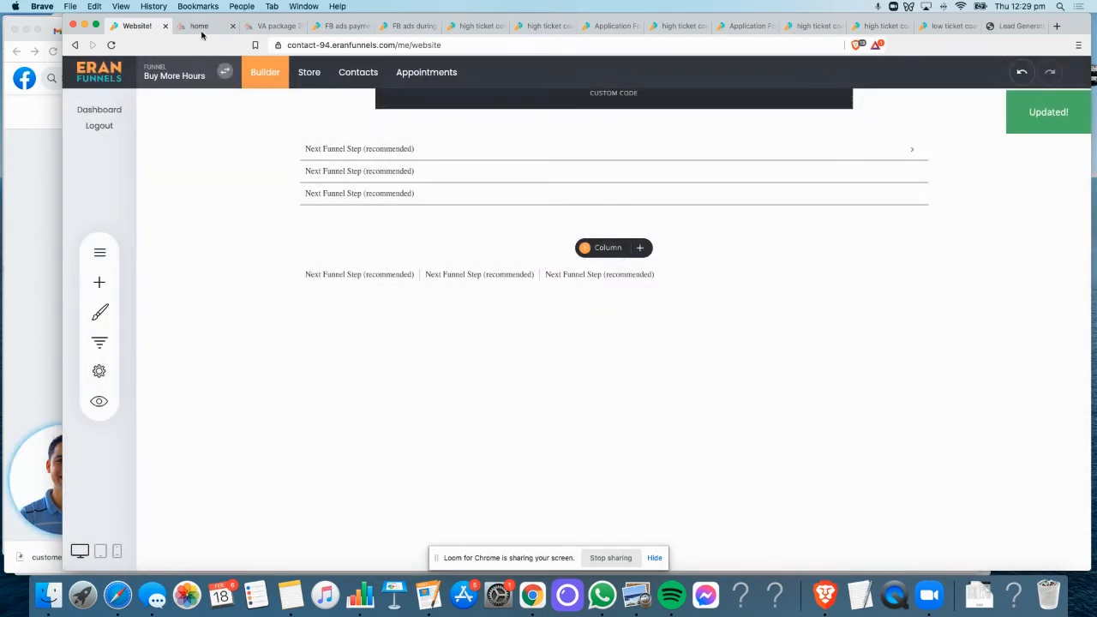
click(199, 26)
click(111, 45)
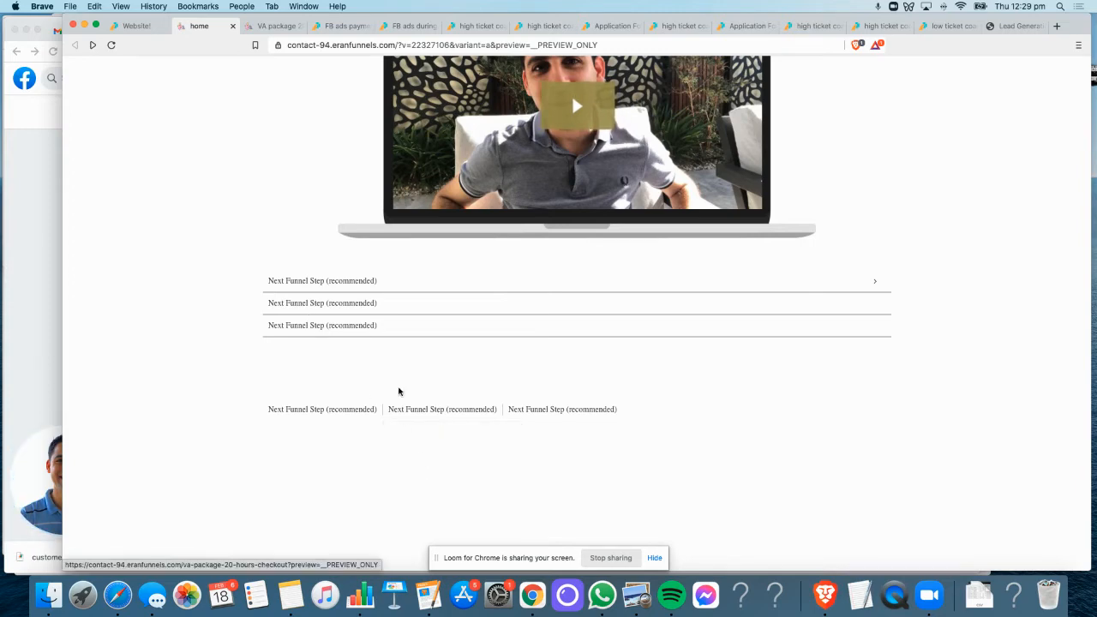
click(129, 26)
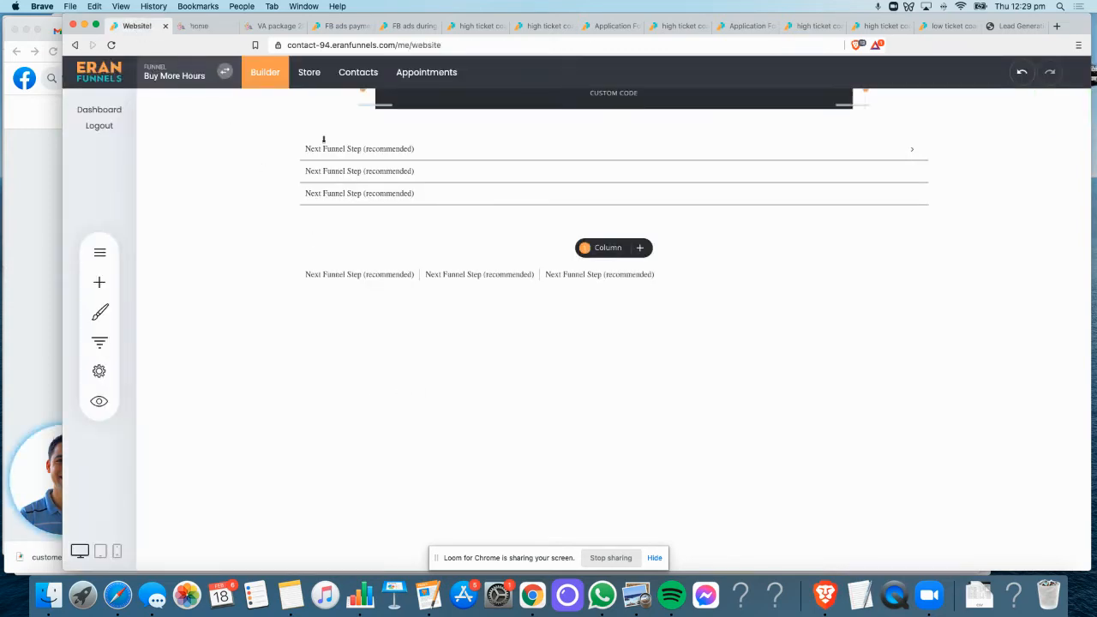
Switch the lower menu to the vertical layout with the border wrapped around each item and close its styling
click(409, 276)
click(371, 249)
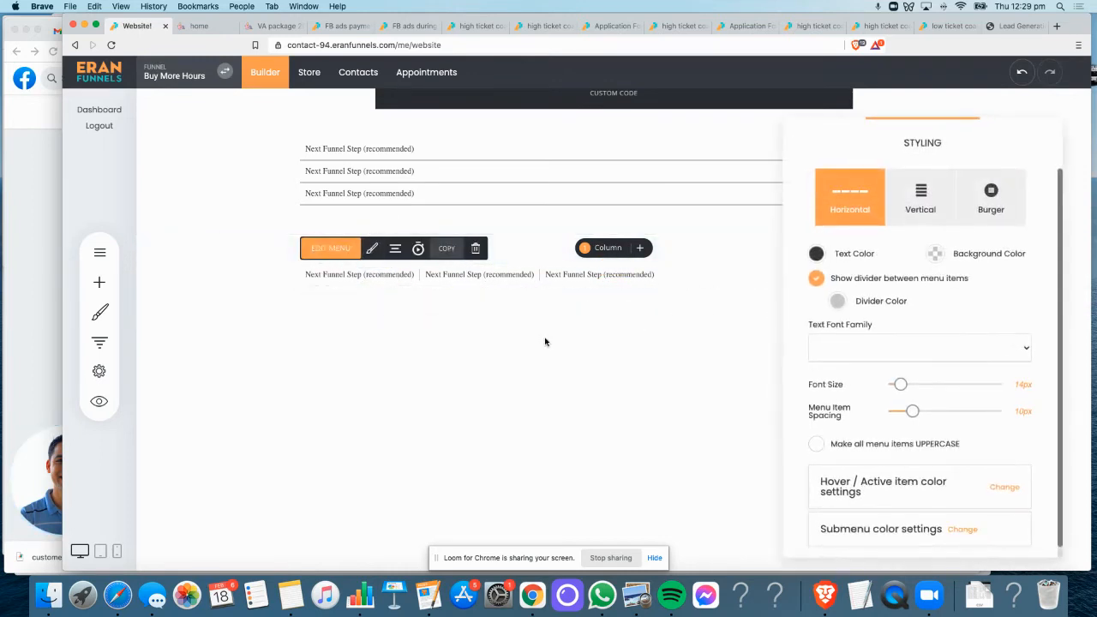
click(921, 201)
click(873, 302)
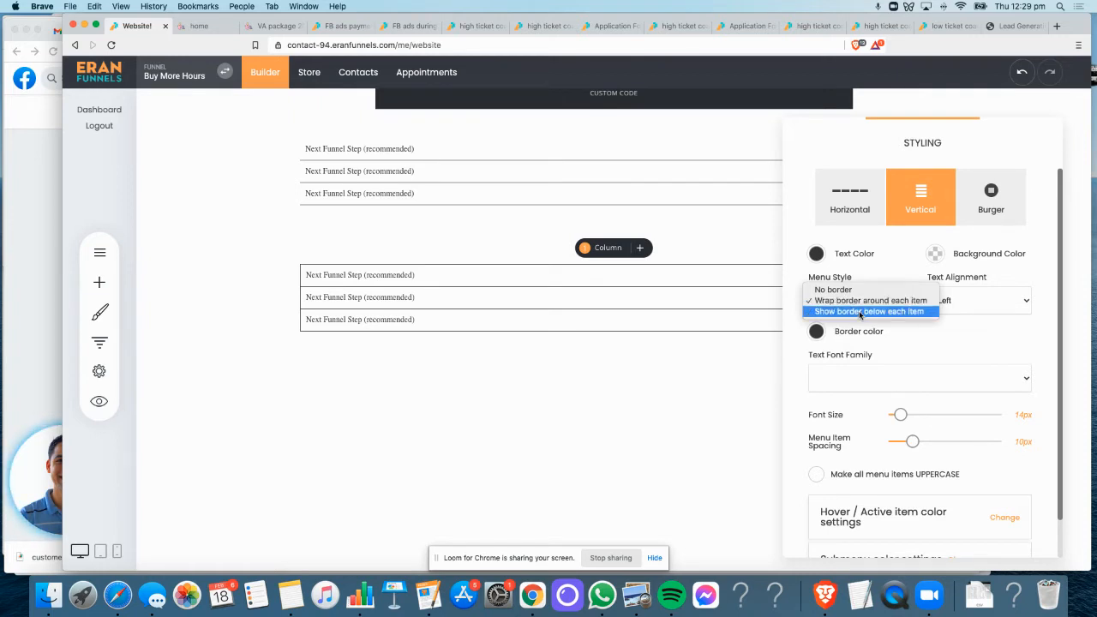
click(863, 302)
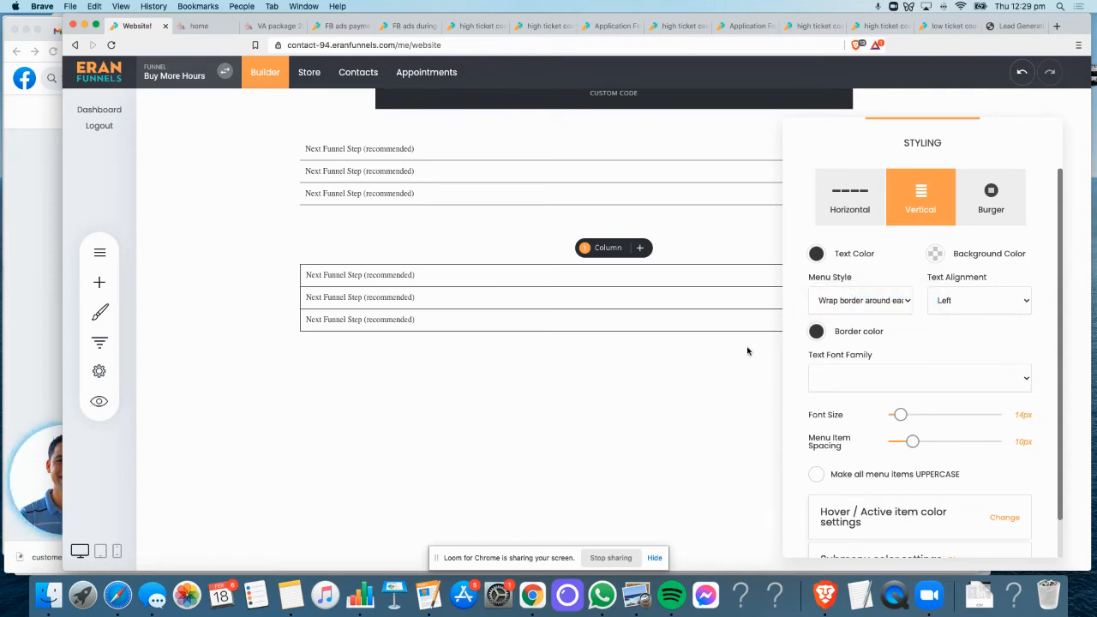
click(747, 350)
Save the vertical layout, expand and collapse the second item's submenu in the reloaded preview, and return to the builder
click(962, 77)
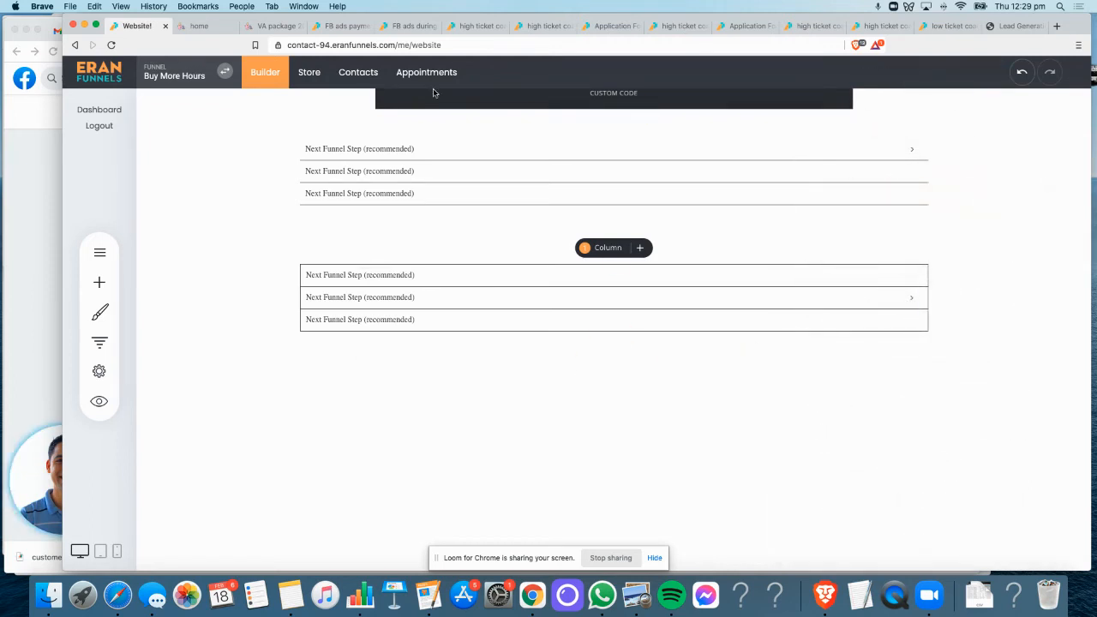
click(199, 26)
click(111, 47)
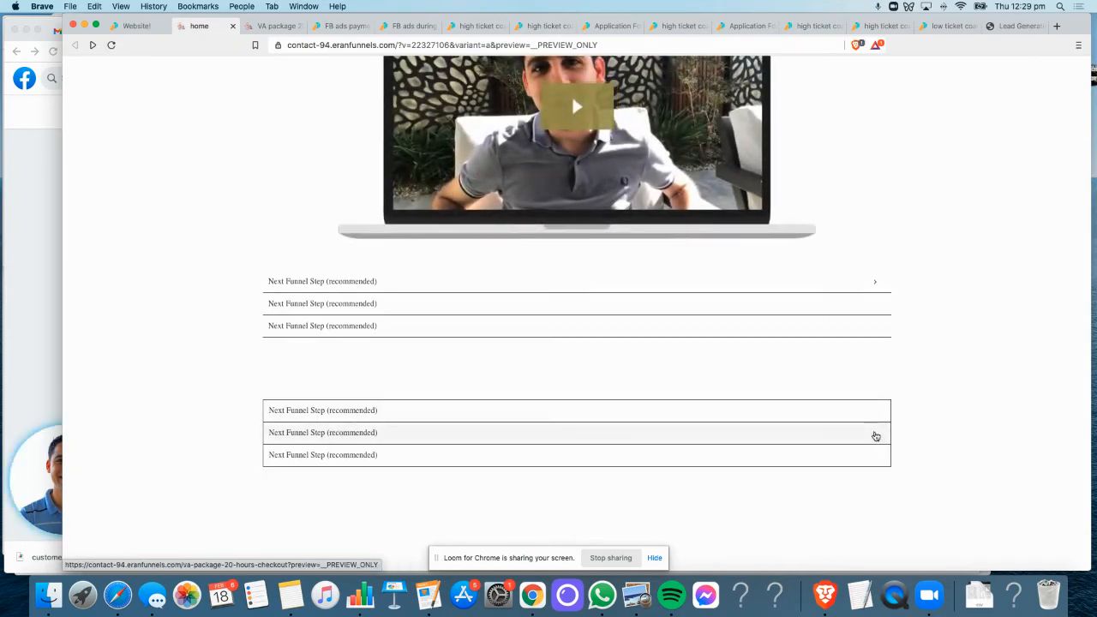
click(874, 437)
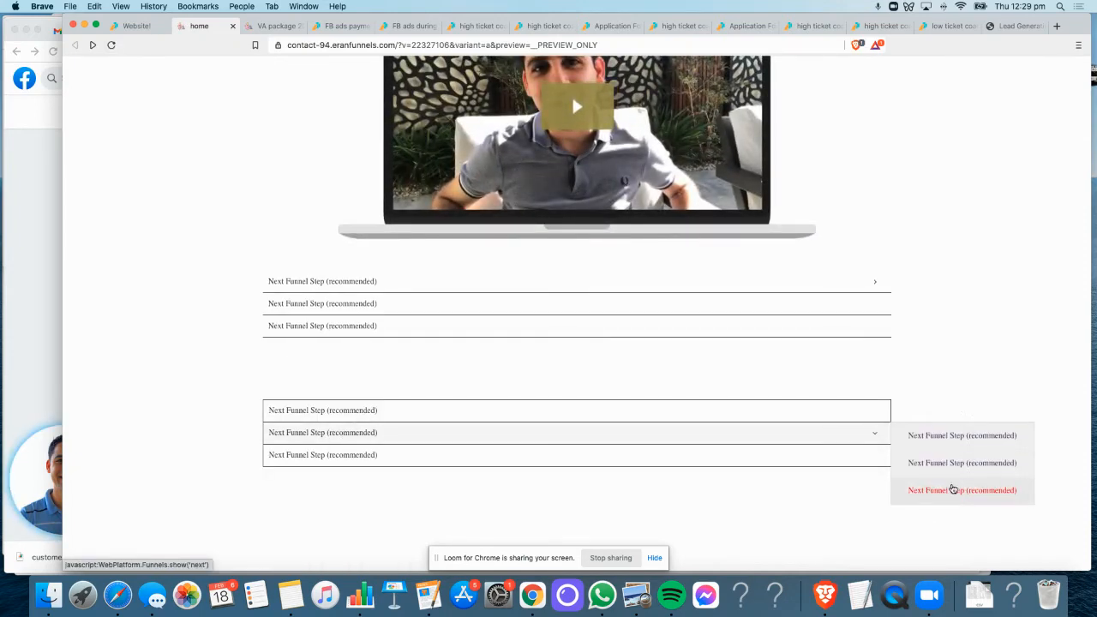
click(877, 438)
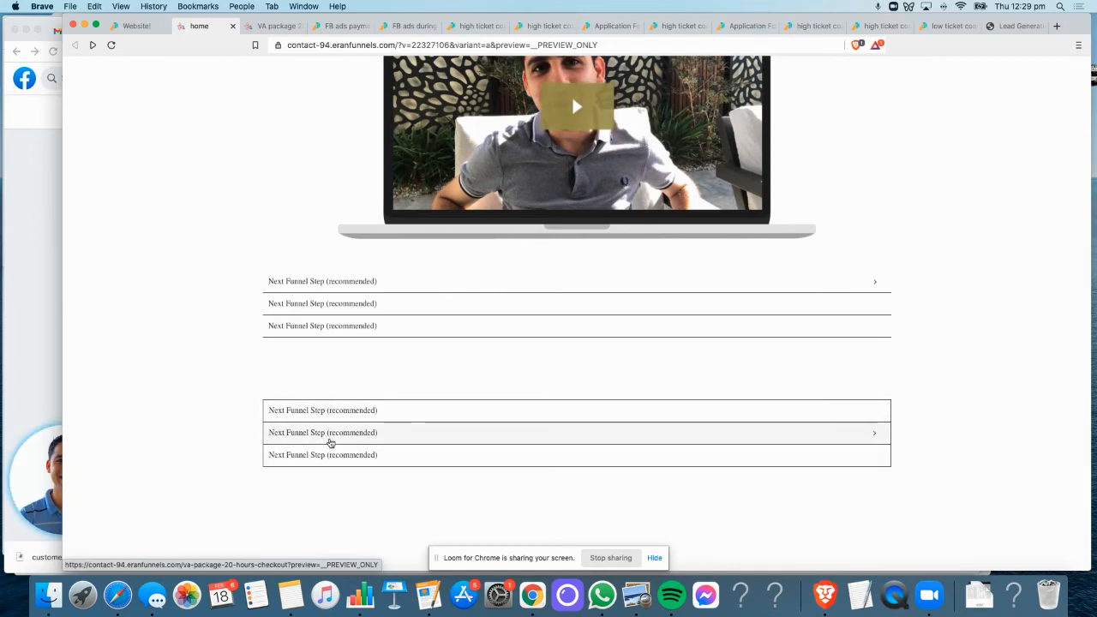
click(136, 30)
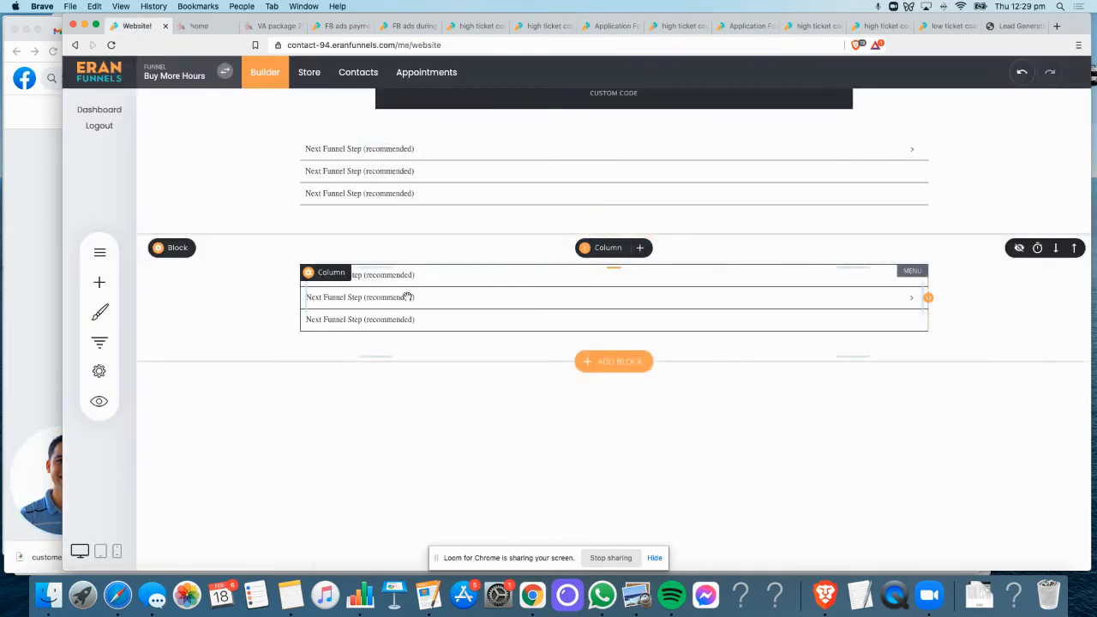
Set the lower menu's style to show a border below each item and close its styling
click(370, 250)
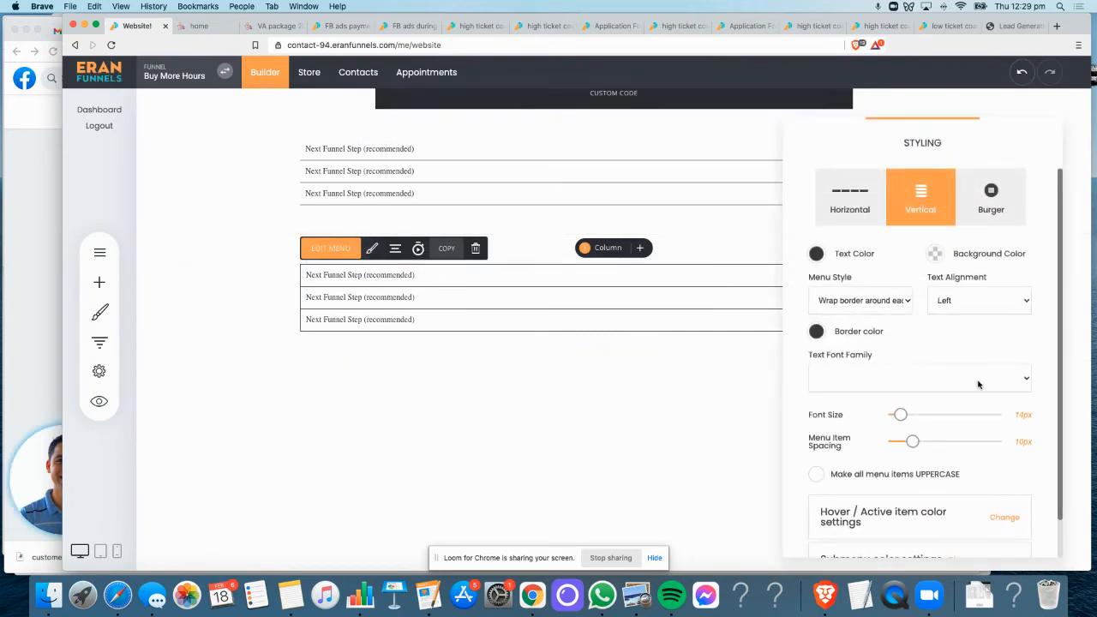
click(849, 298)
click(843, 313)
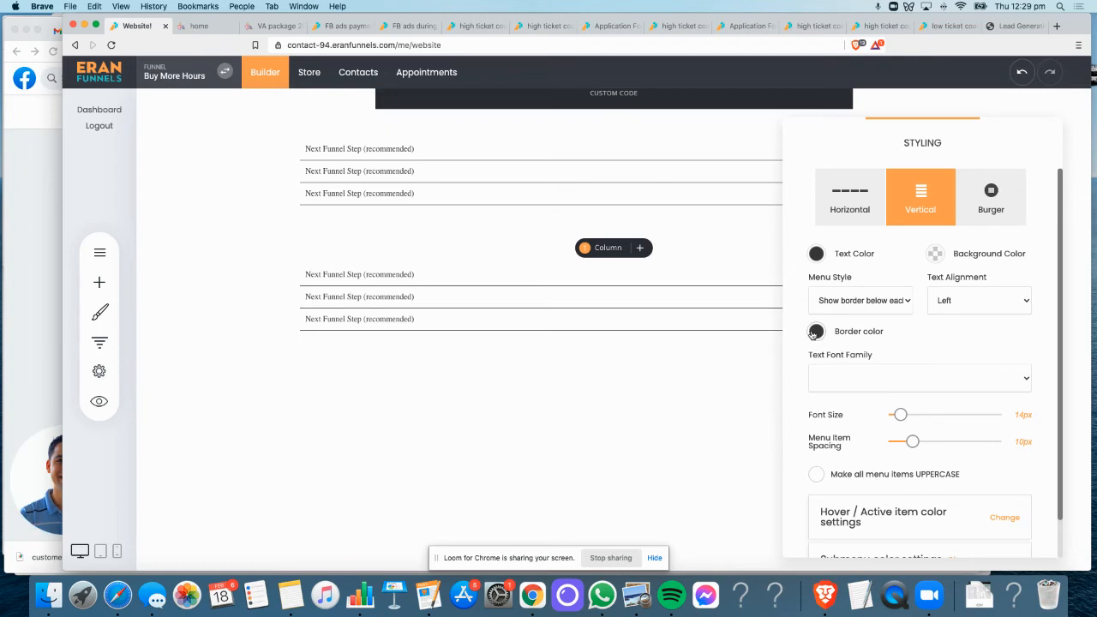
click(749, 362)
Reload the home page preview, inspect the bottom-bordered menu and its second item's submenu, and return to the builder
click(214, 26)
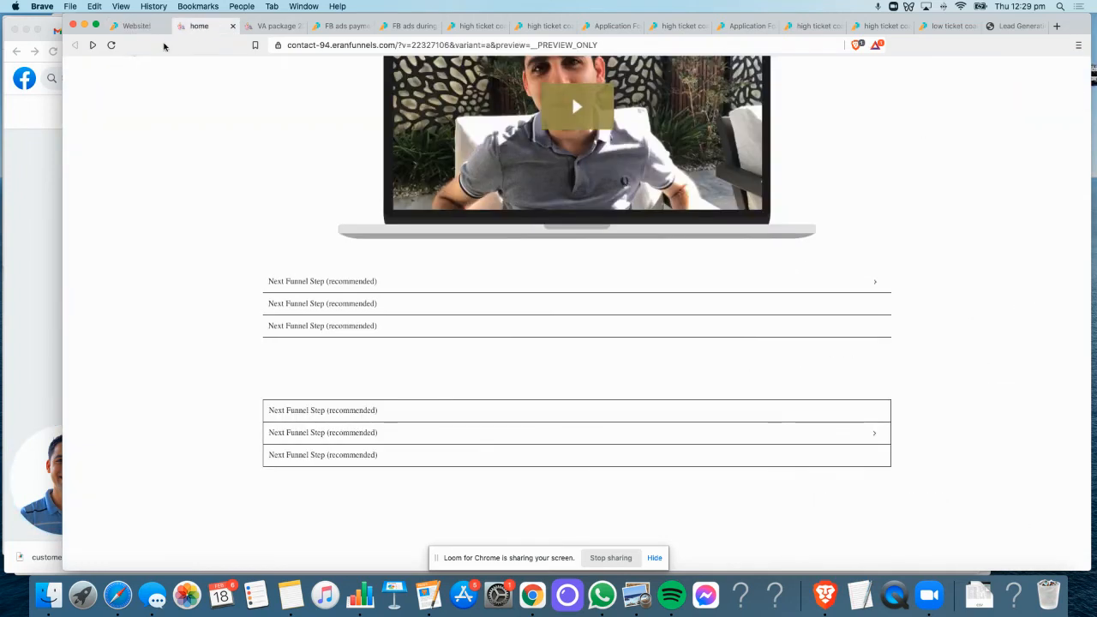
key(super+r)
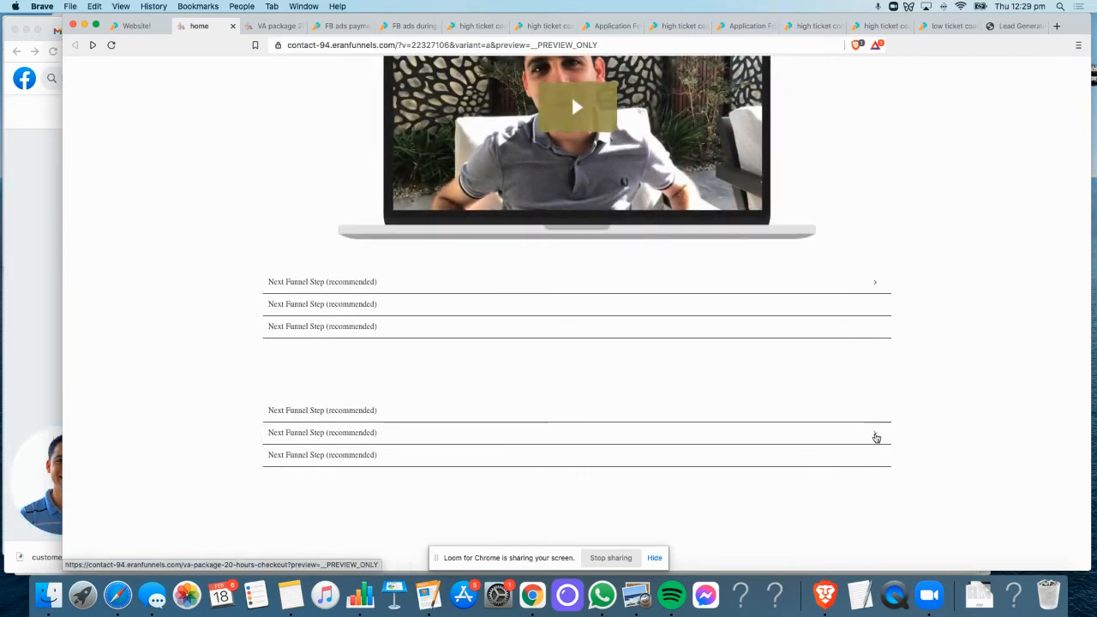
mouse_move(875, 436)
click(111, 45)
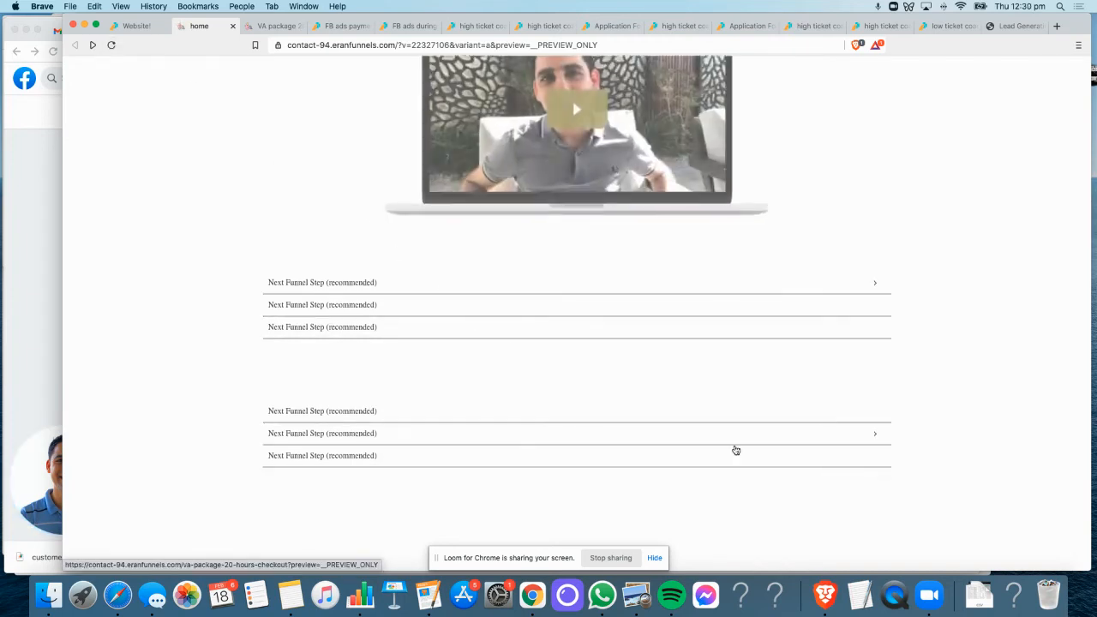
mouse_move(876, 438)
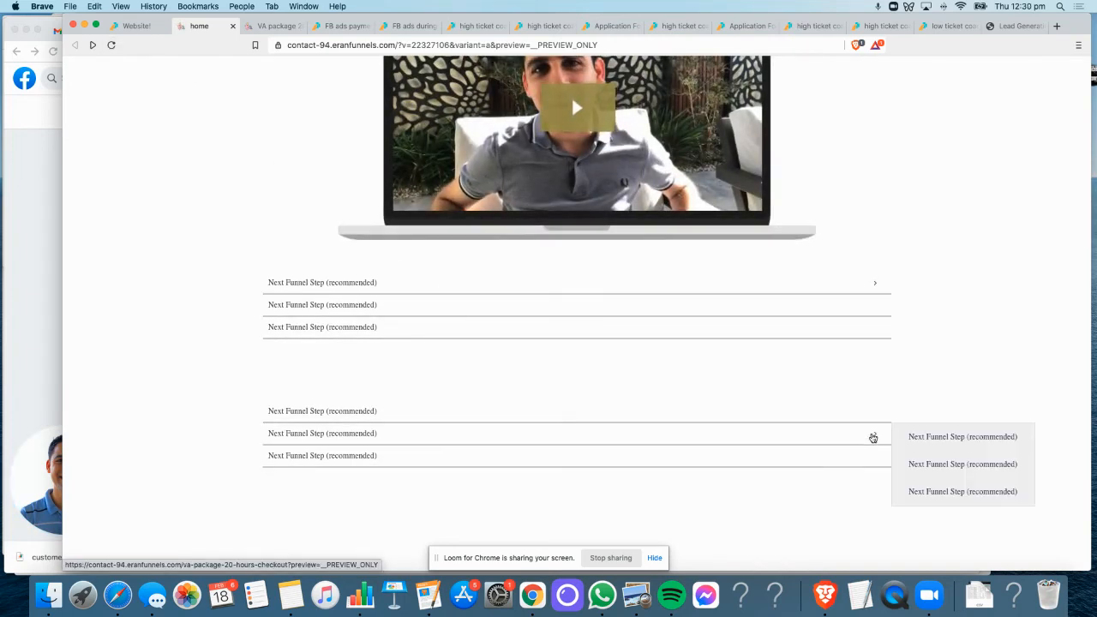
click(135, 26)
Set the lower menu's submenu position to "Inline, below the menu item" and narrow the menu to about 330 px
click(364, 293)
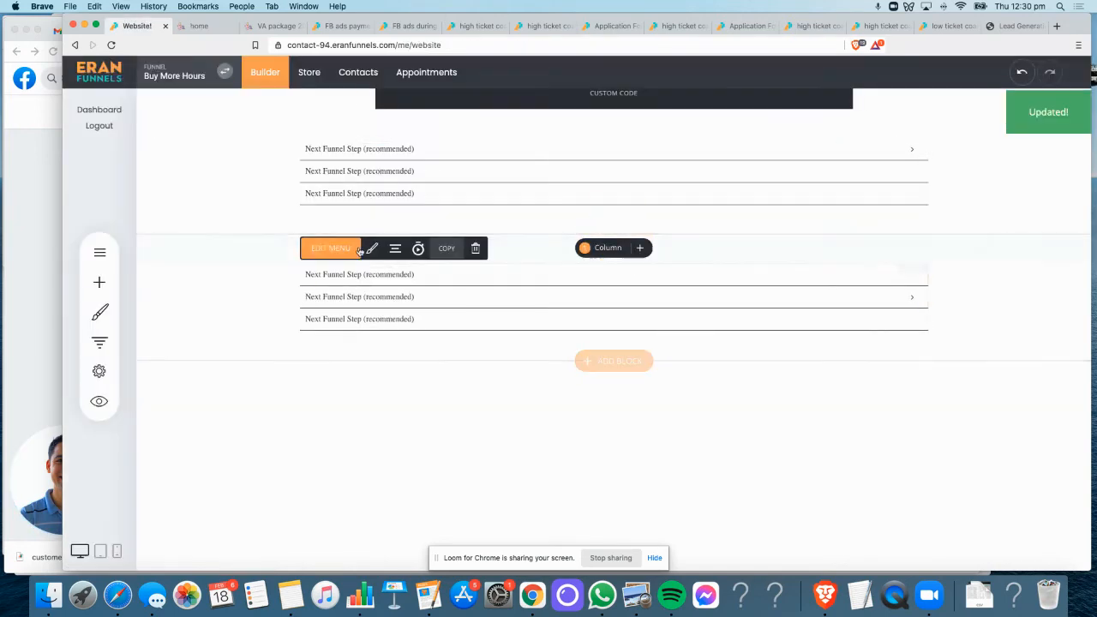
click(348, 249)
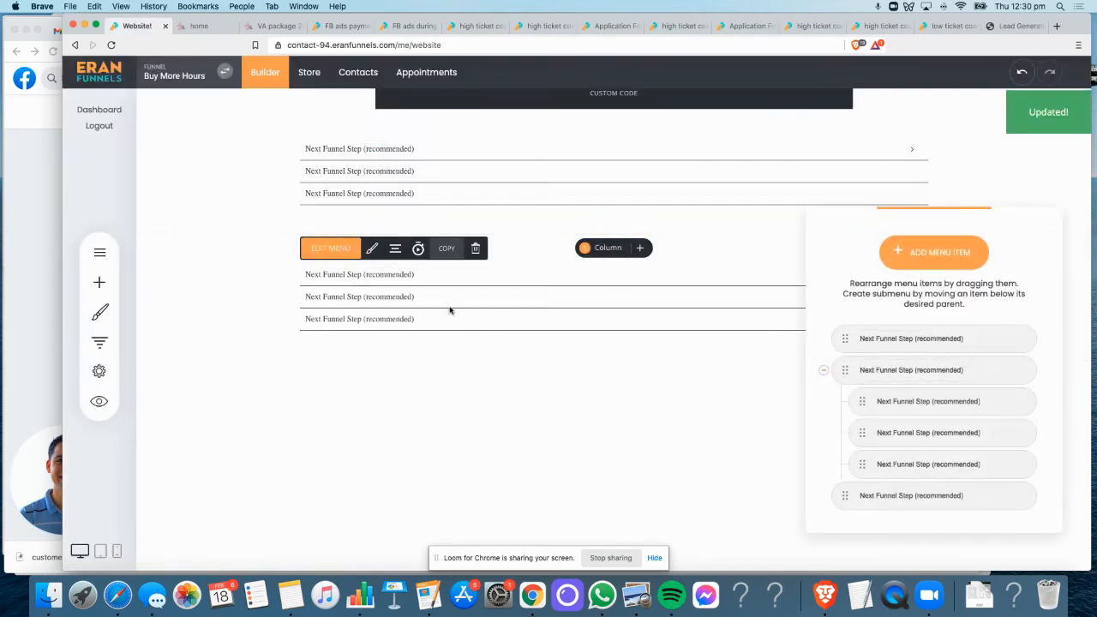
click(391, 300)
click(372, 248)
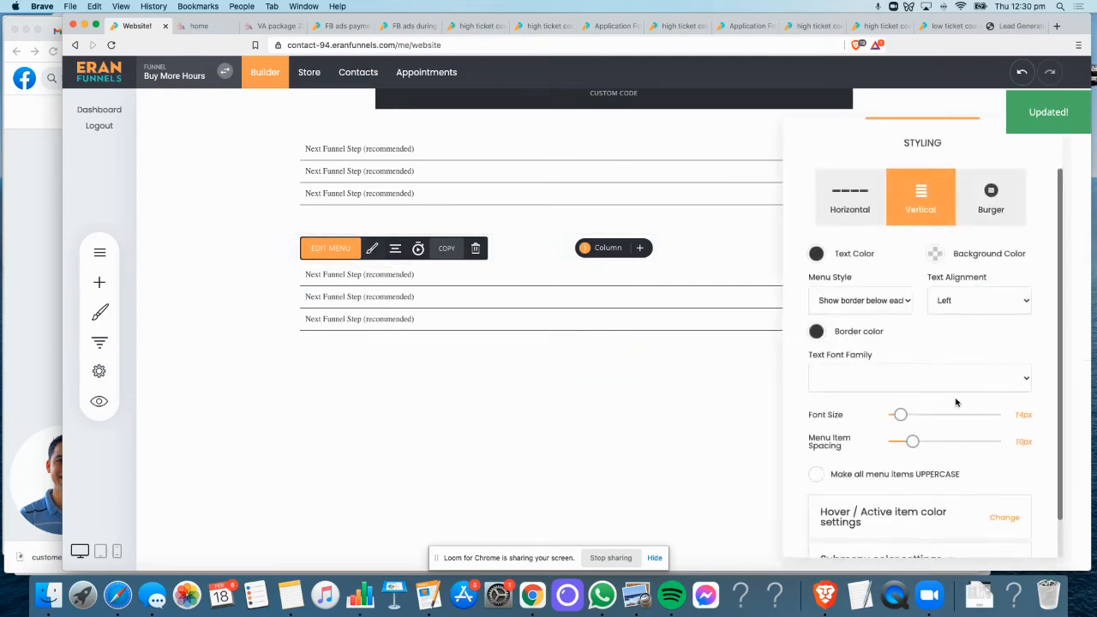
scroll(956, 403, down, 1)
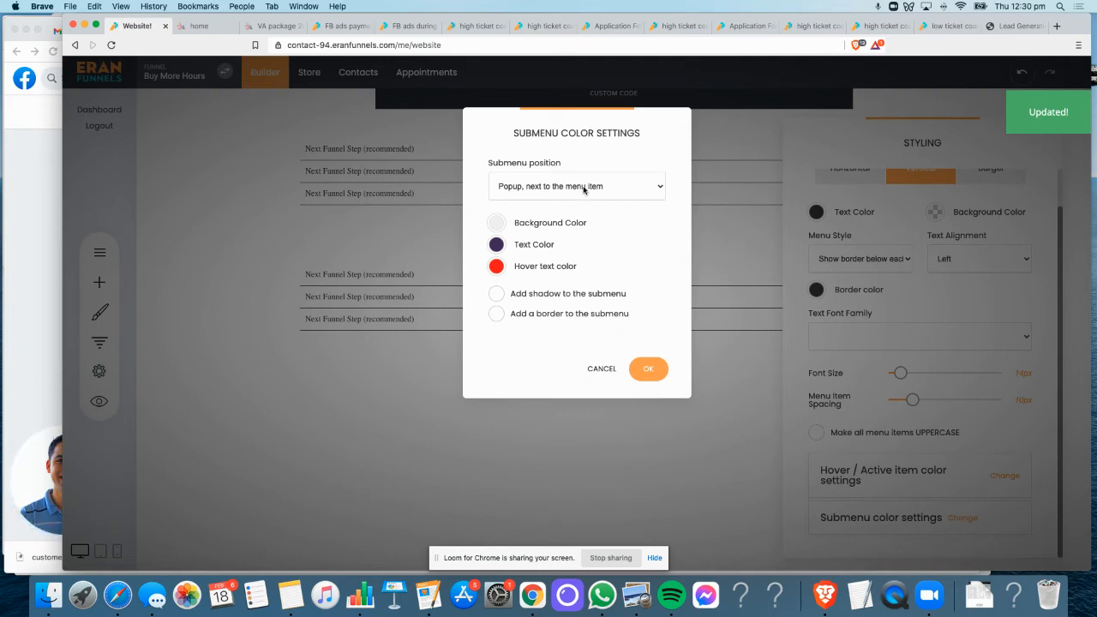
click(517, 188)
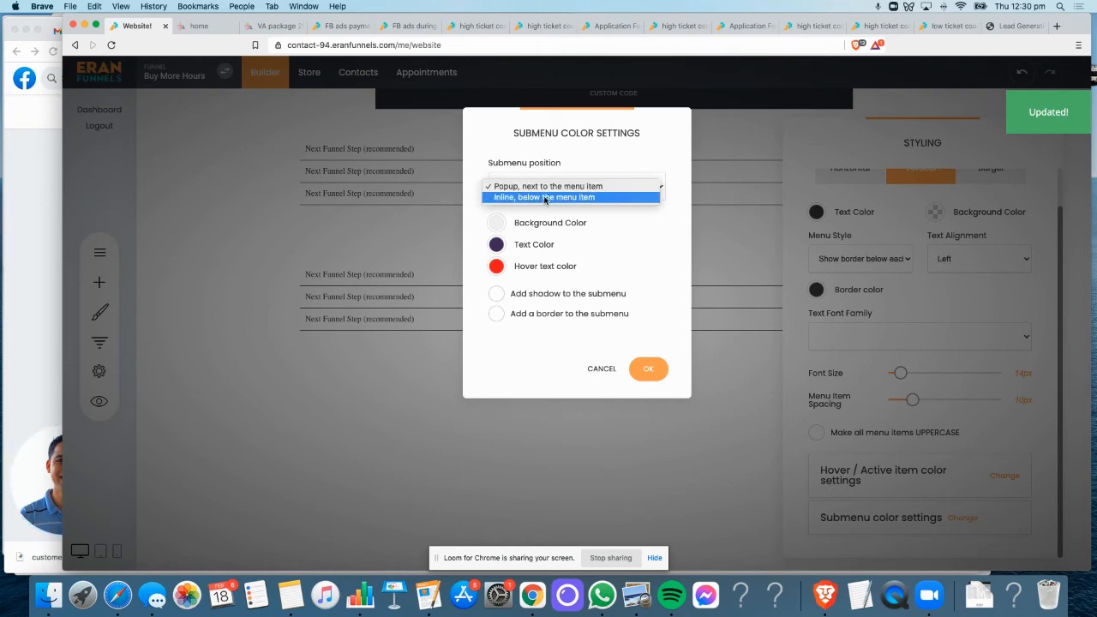
click(545, 198)
click(648, 369)
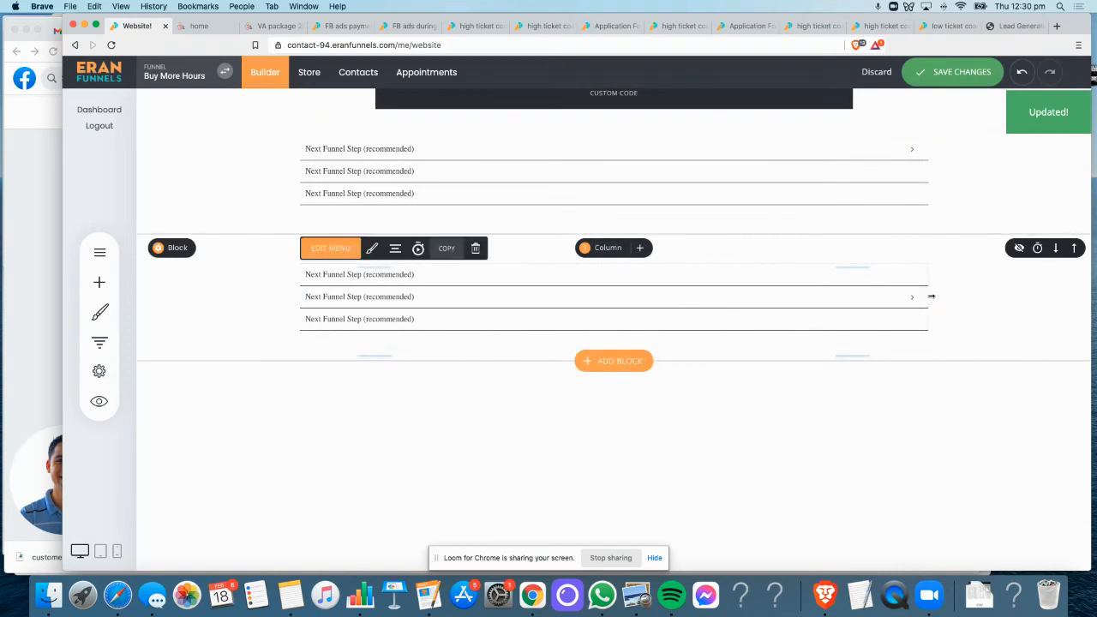
drag(929, 296, 487, 296)
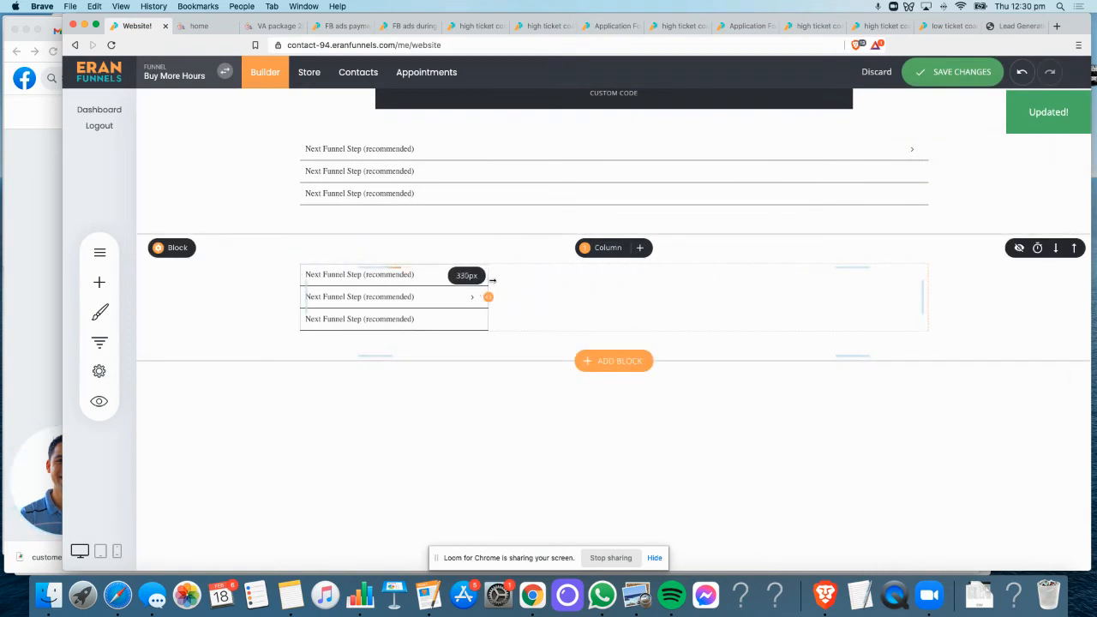
Save the changes, reload the home page preview, and expand and collapse the second item's inline submenu
click(951, 72)
click(197, 26)
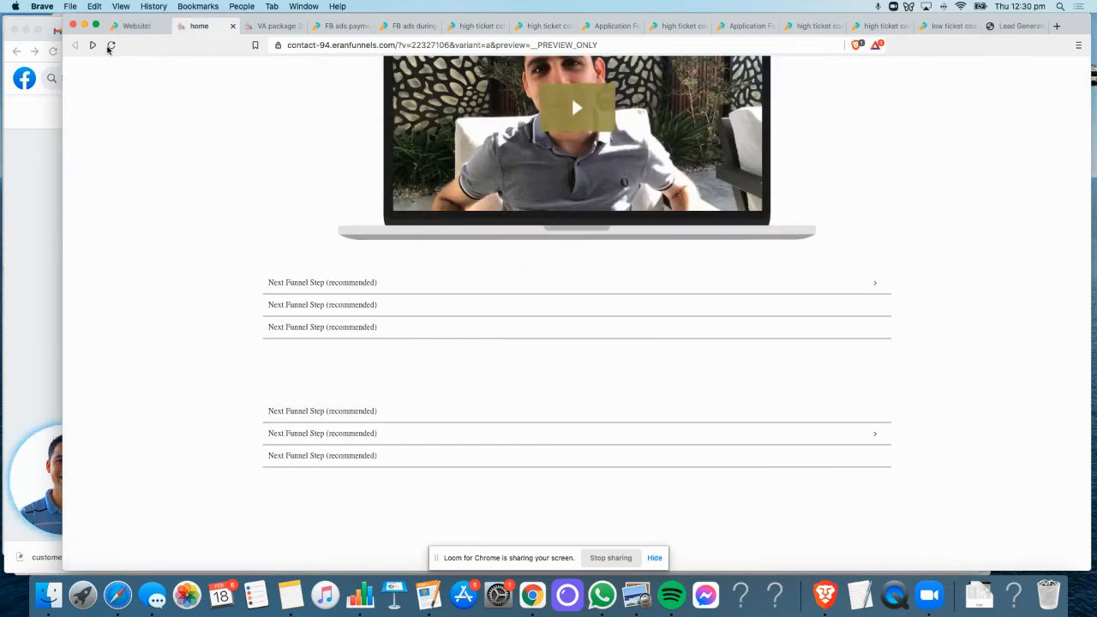
click(111, 45)
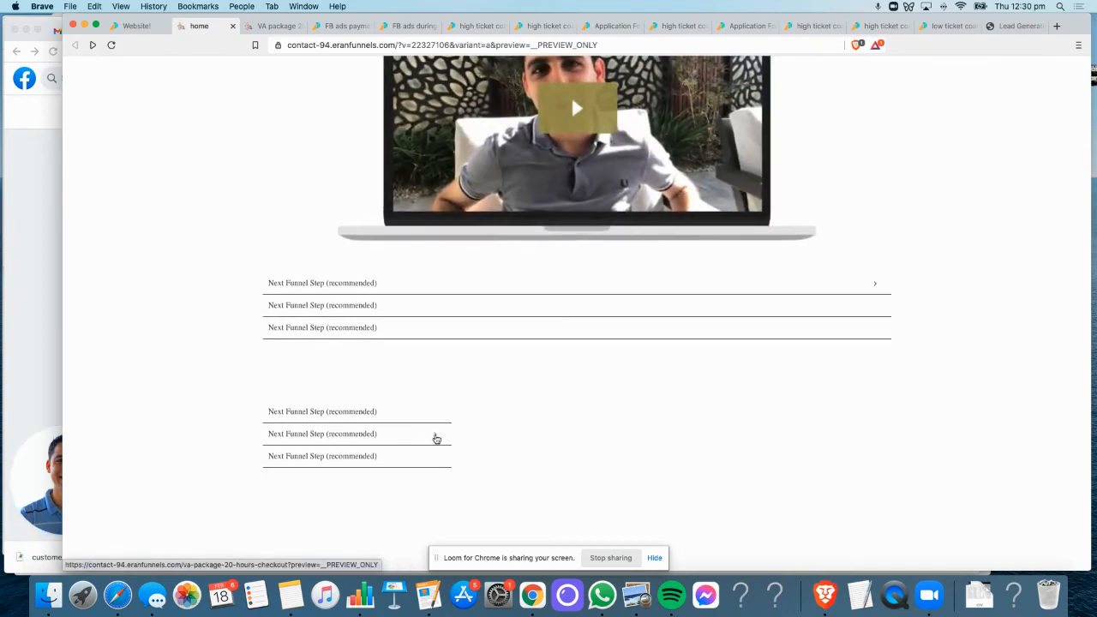
click(435, 436)
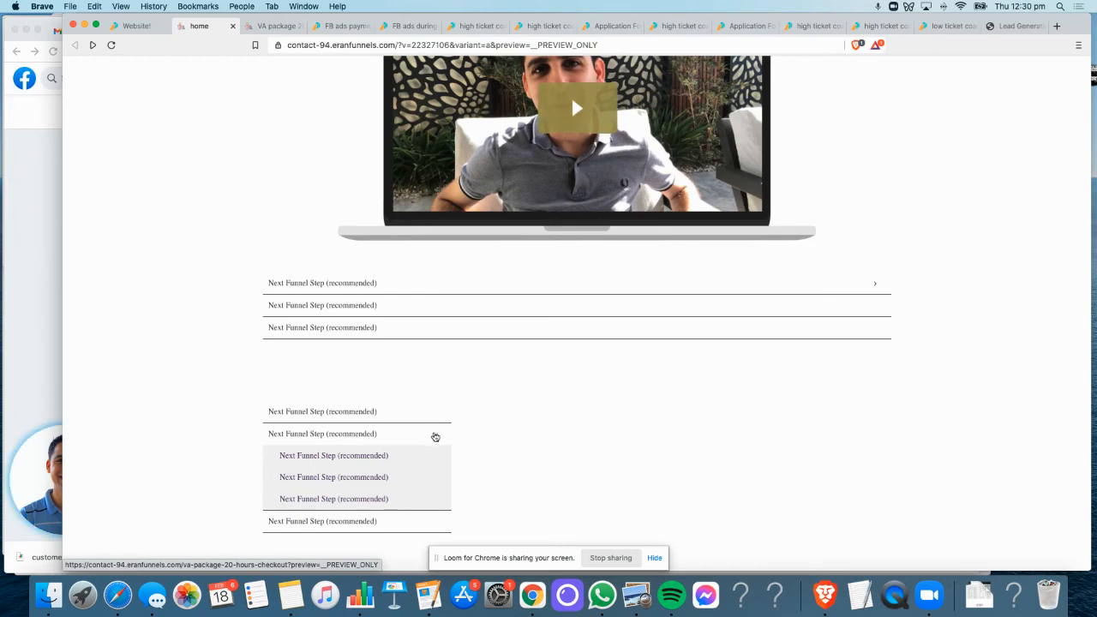
click(435, 436)
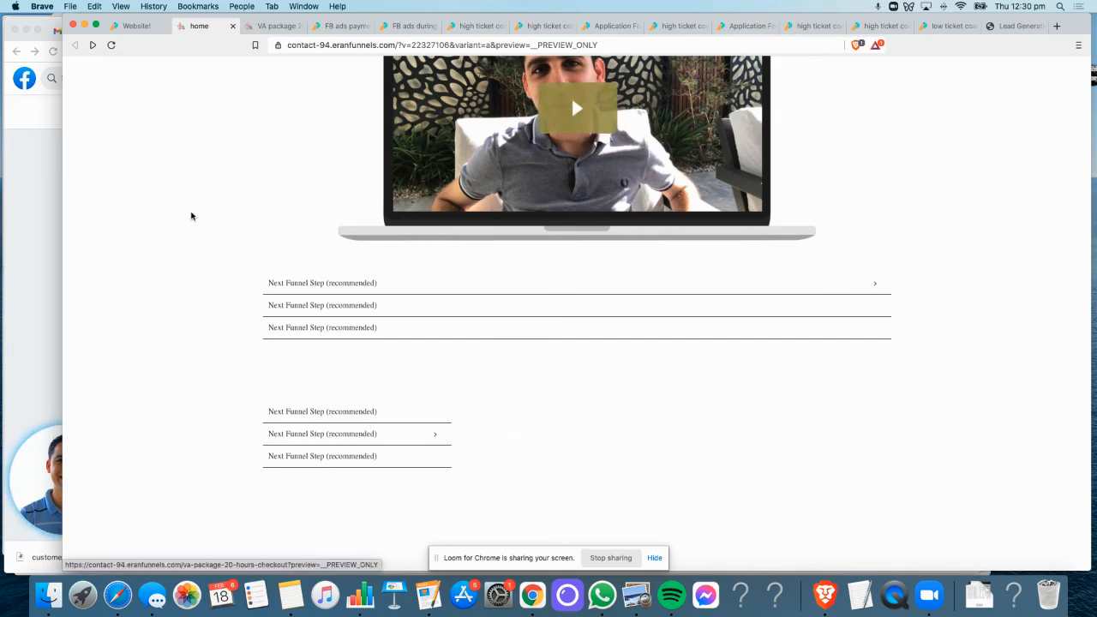
Return to the builder and rename the lower menu's first two top-level items as Module 1 and Module 2
click(136, 26)
click(412, 276)
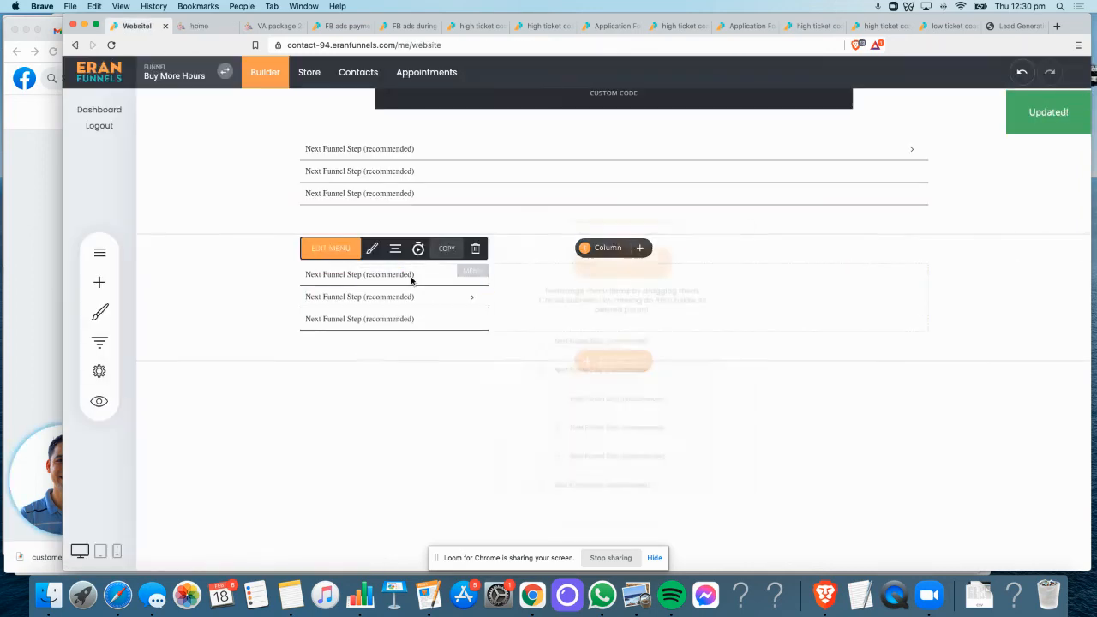
click(633, 339)
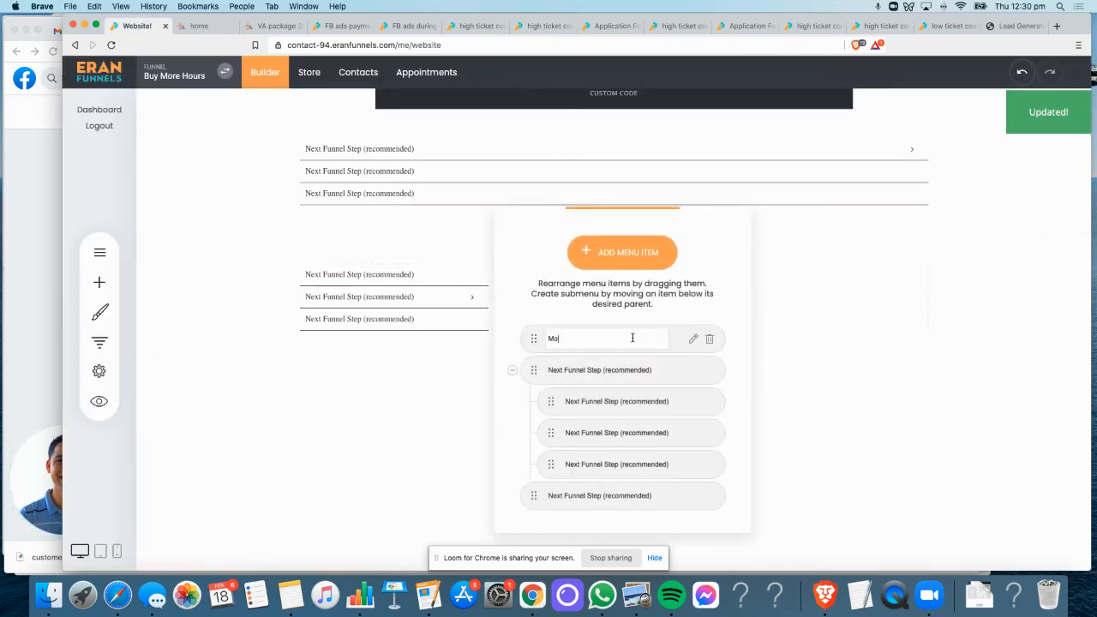
text(Module 1)
key(Tab)
text(Modu)
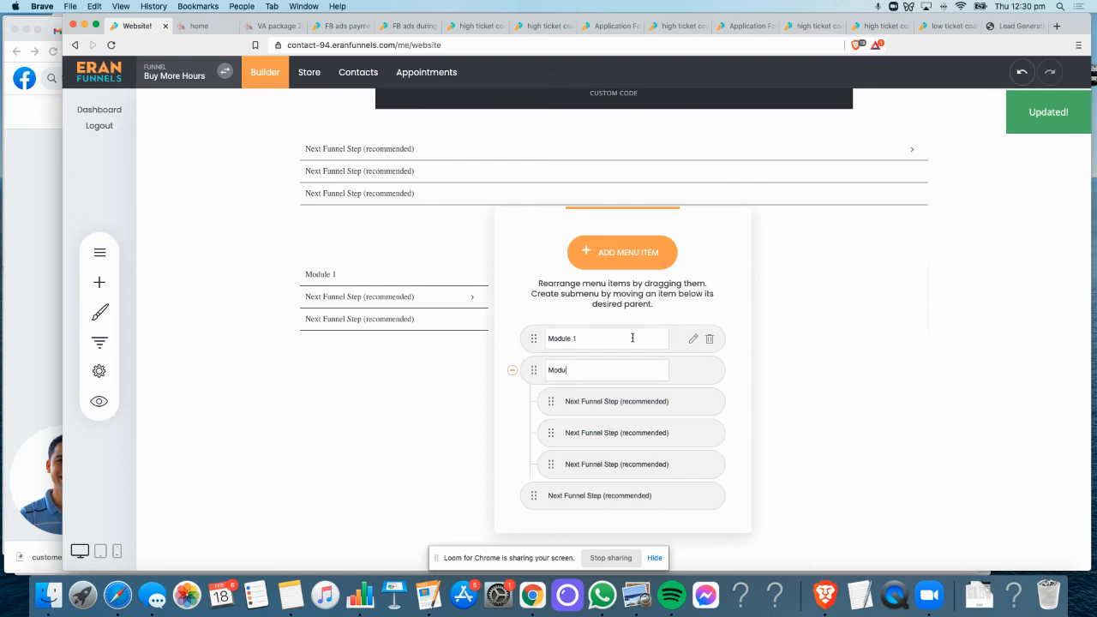
text(le 1)
key(BackSpace)
text(2)
key(Tab)
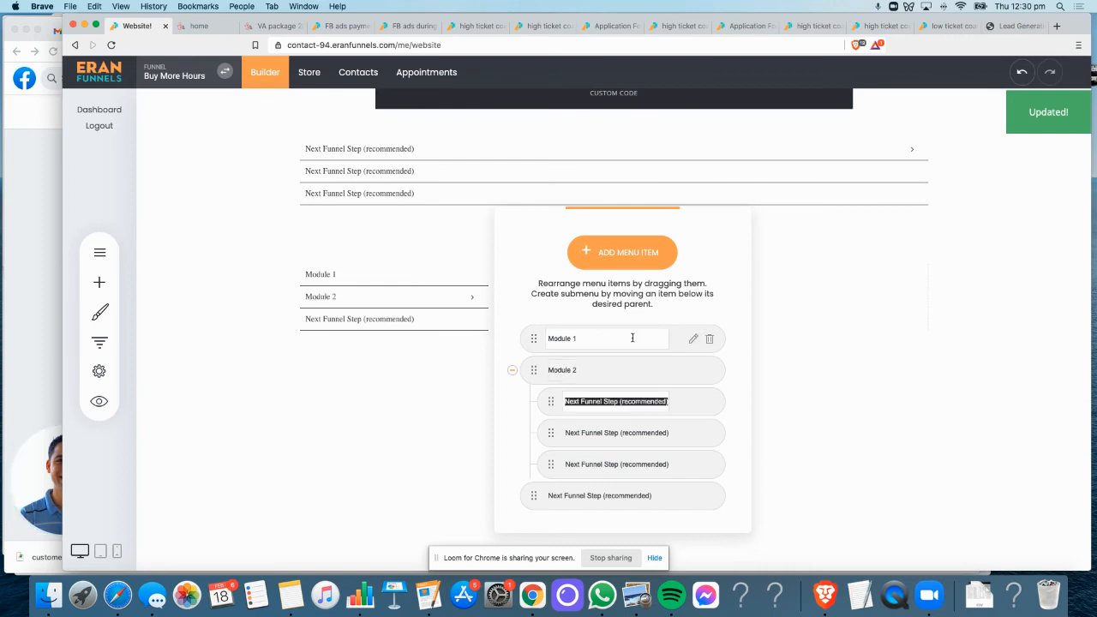
Rename the lower menu's last top-level item as Module 3, skipping the submenu items, and close the menu editor
key(Tab)
key(Tab)
key(Tab)
text(Modul)
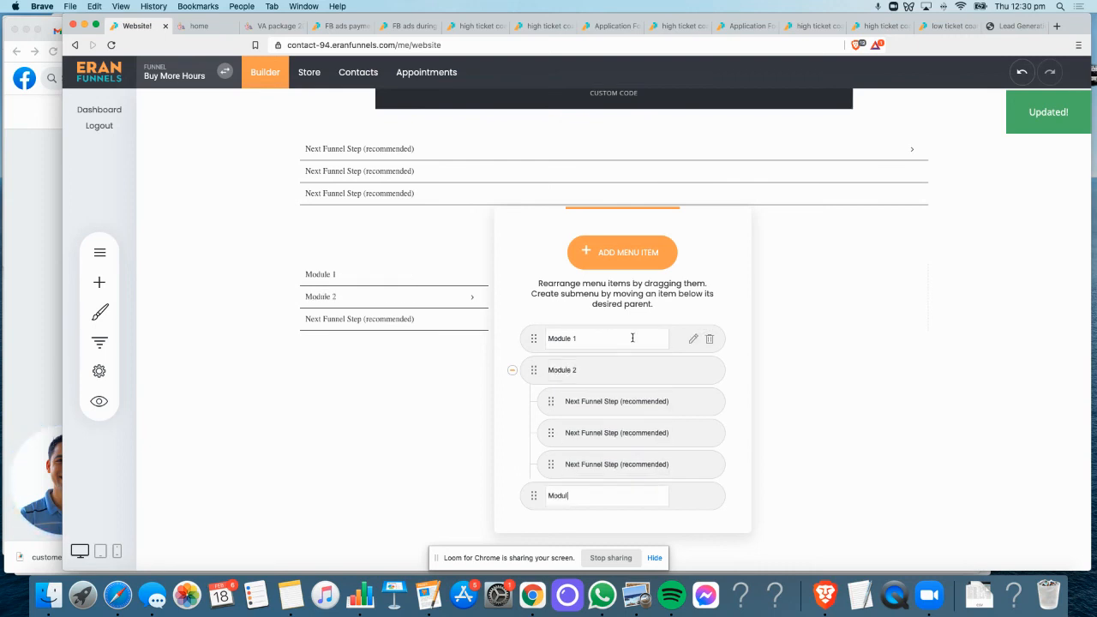
text(e 3)
click(835, 377)
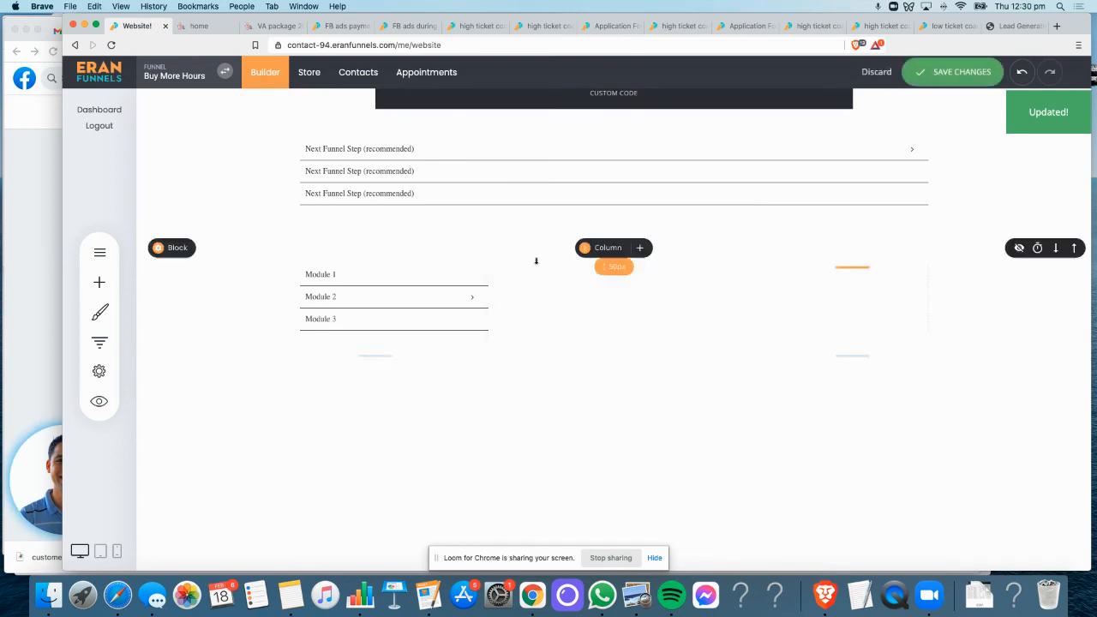
Reload the home page preview, expand Module 2's inline submenu, and return to the builder
click(198, 26)
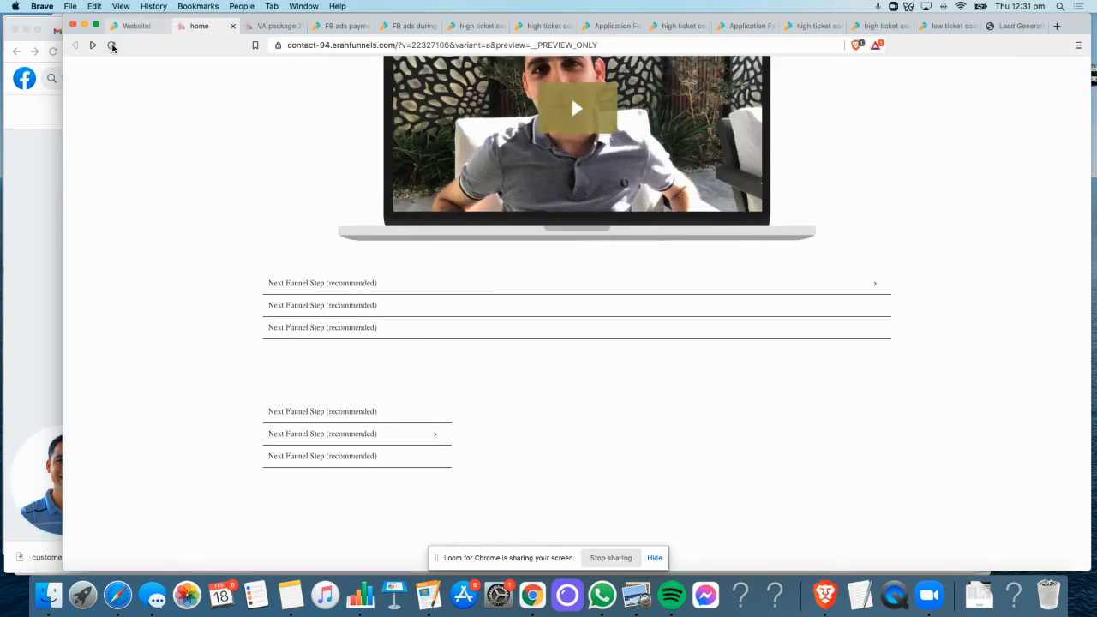
click(111, 45)
click(433, 438)
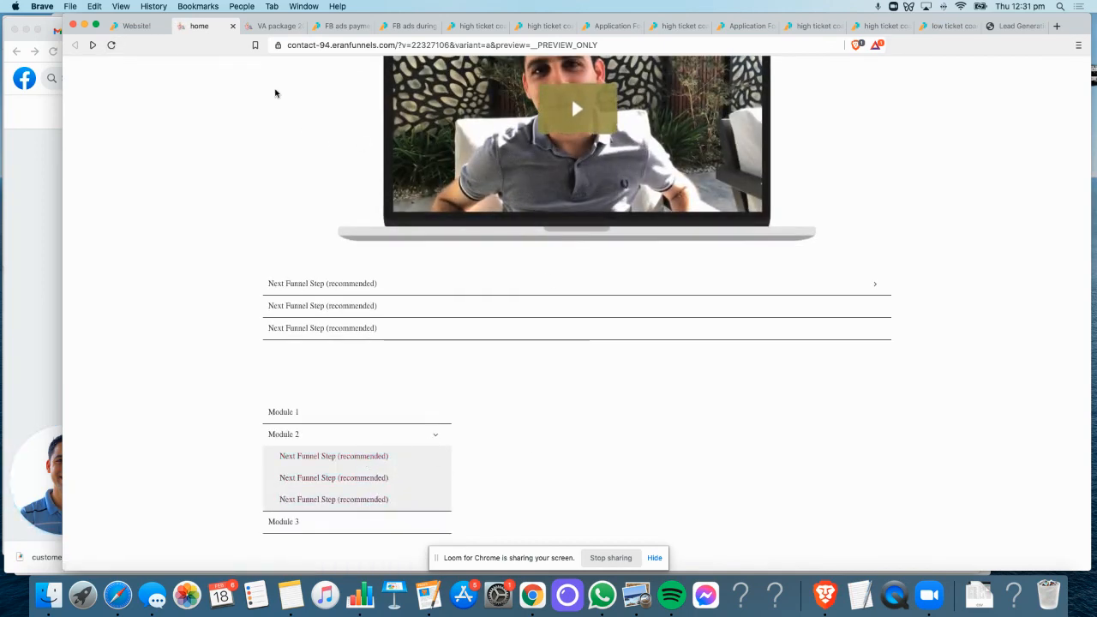
click(133, 24)
click(363, 298)
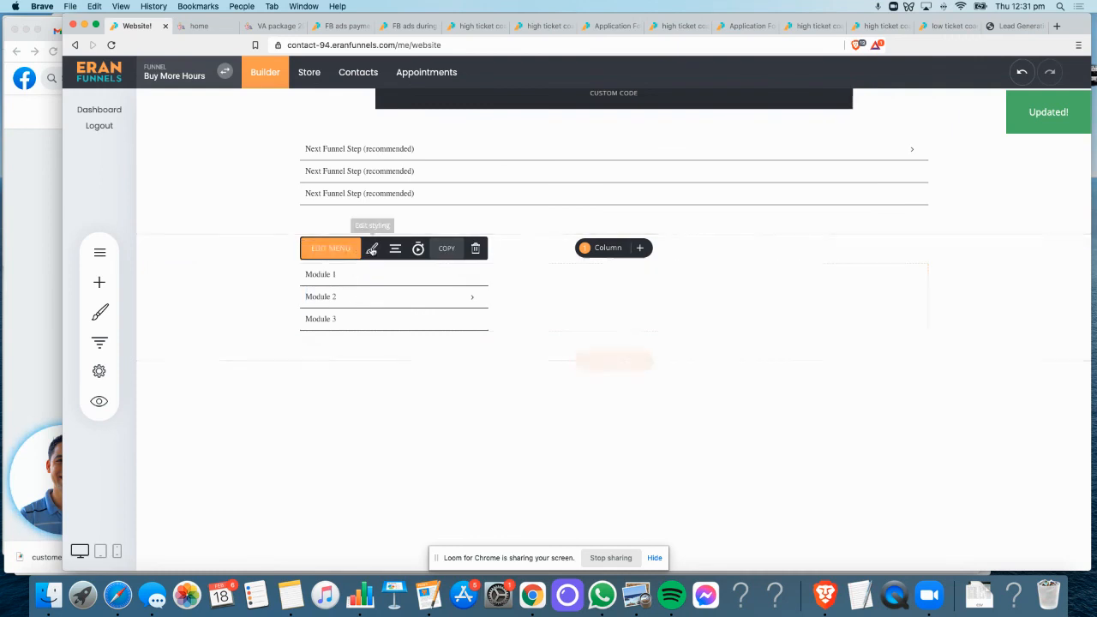
click(373, 248)
click(412, 314)
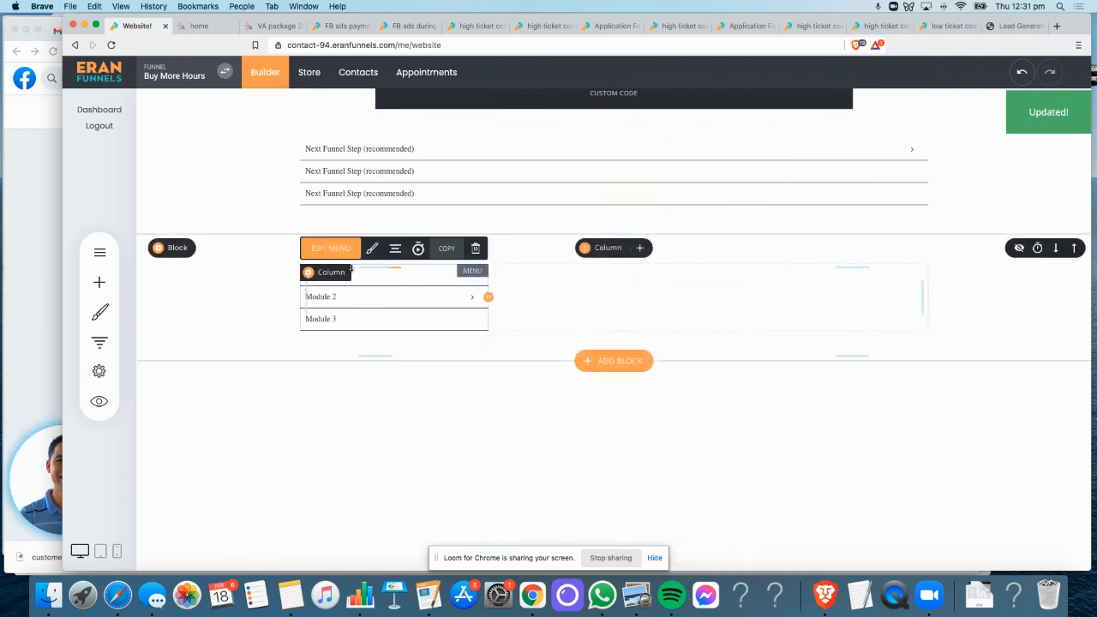
Review the Anchor Point and External Link types for Module 2's first submenu item, and confirm it with the Funnel link to Next Funnel Step (recommended)
click(350, 306)
click(330, 249)
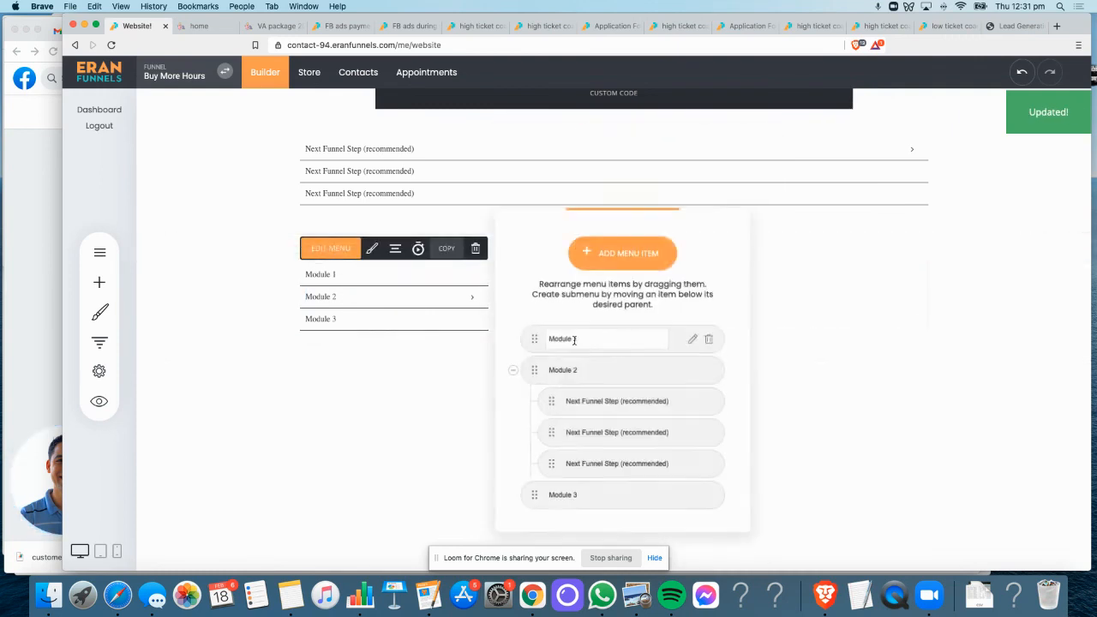
click(694, 403)
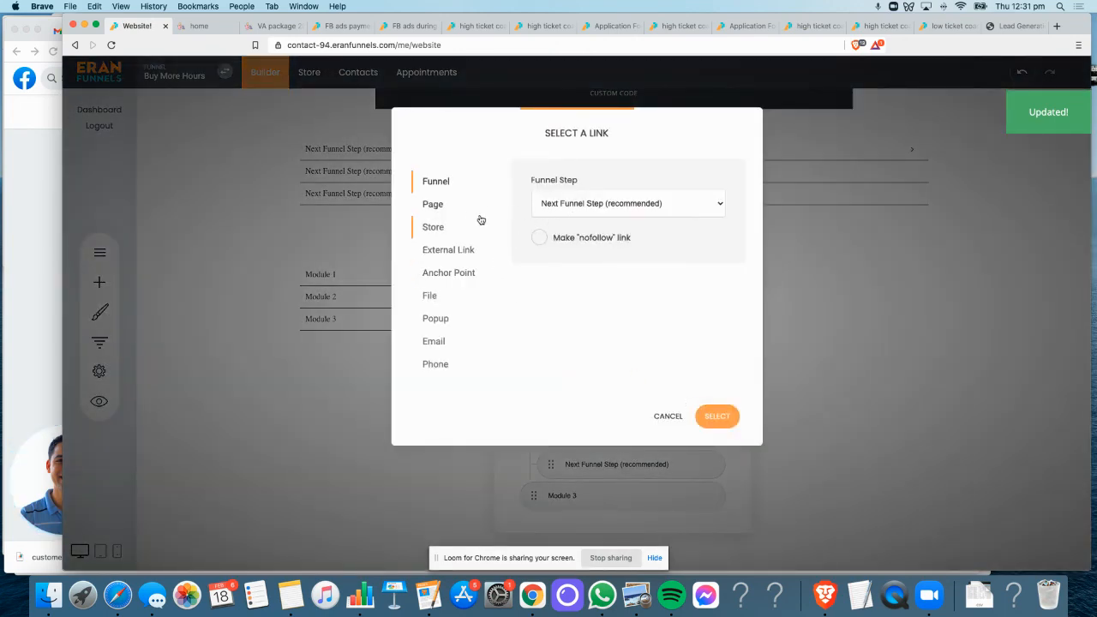
click(450, 258)
click(448, 272)
click(447, 249)
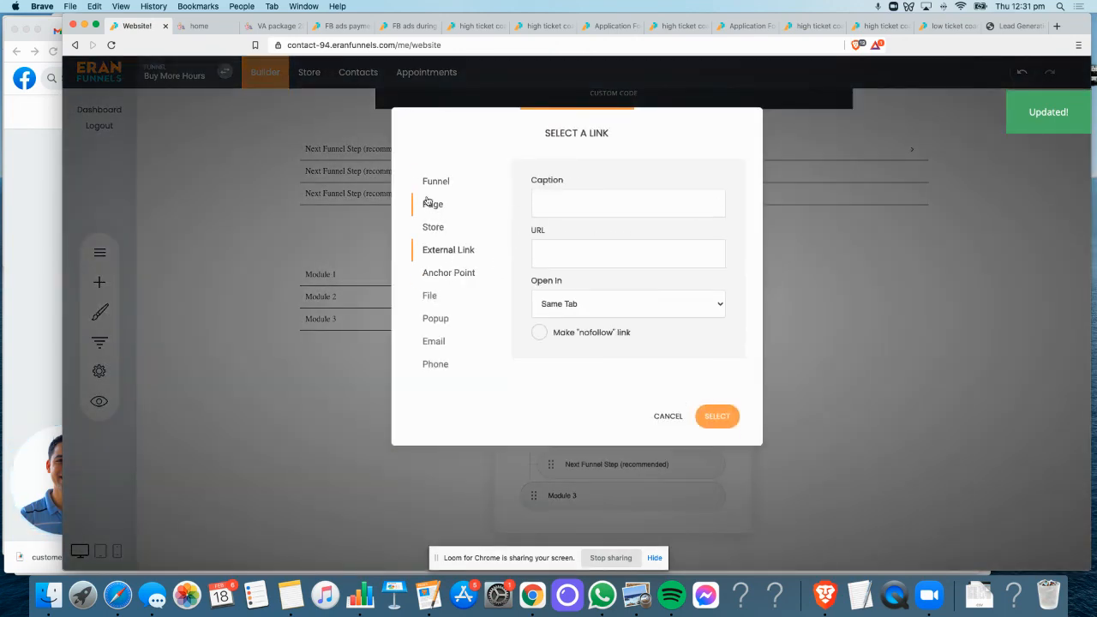
click(434, 181)
click(716, 415)
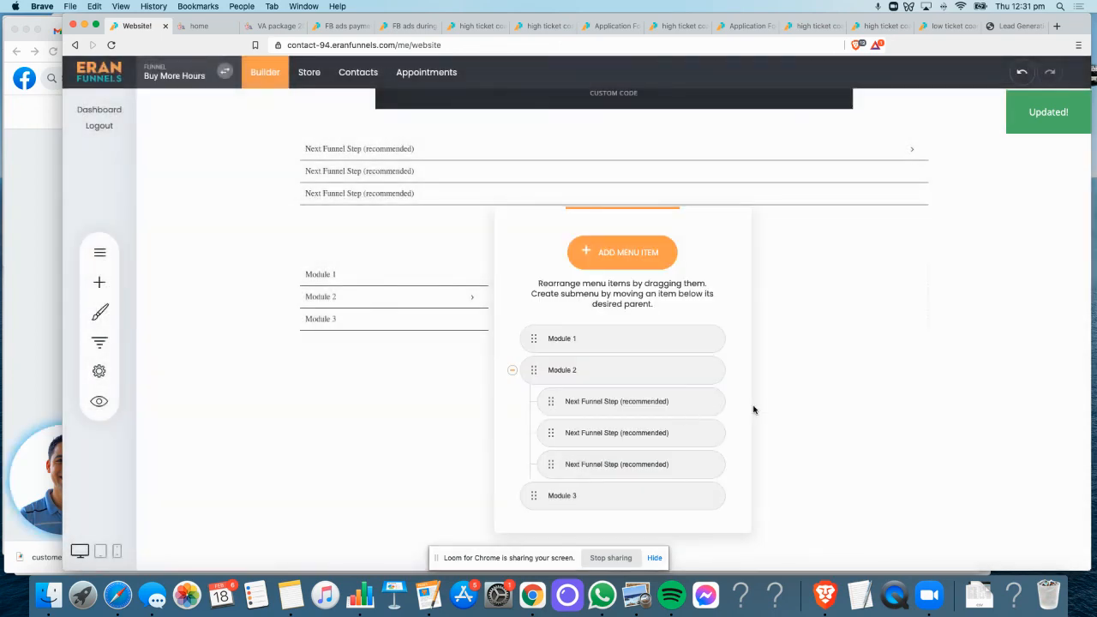